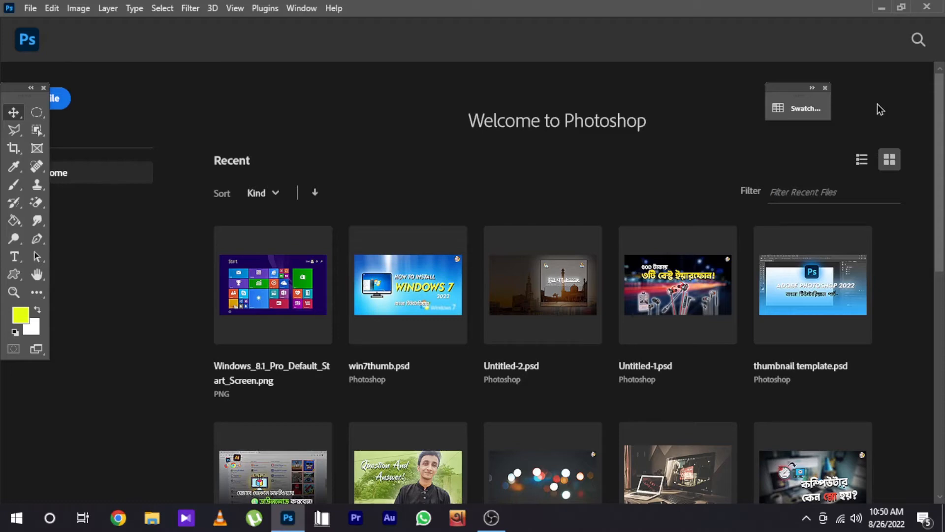
Step: Create a new 1280 x 720 pixel document at 72 ppi in RGB Color with a white background
{"action": "left_click", "coordinate": [65, 97]}
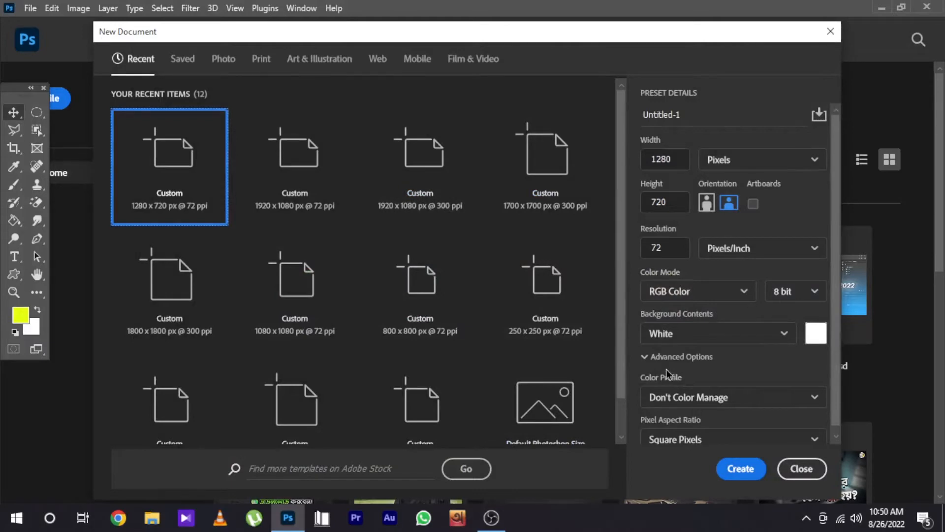
{"action": "left_click", "coordinate": [752, 464]}
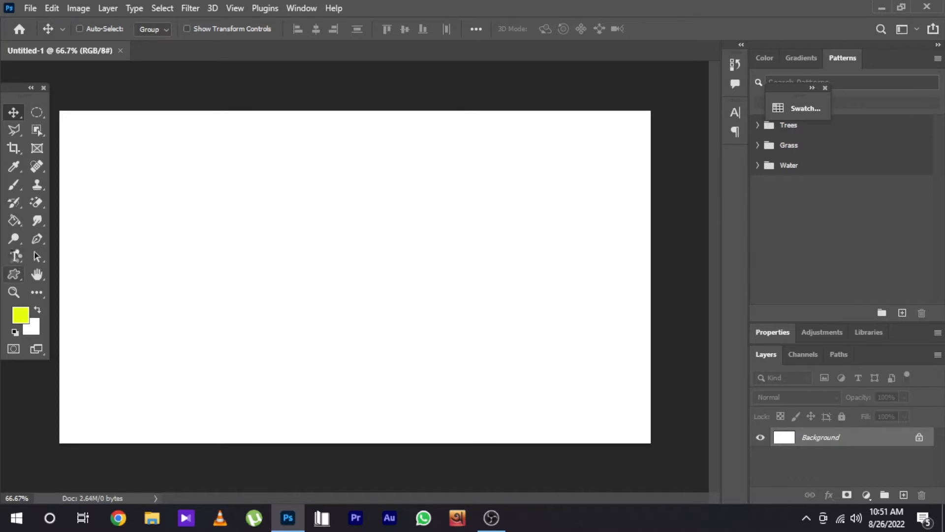
Step: Start a line of horizontal text in the upper-left part of the canvas with the Type tool
{"action": "left_click", "coordinate": [14, 257]}
{"action": "left_click", "coordinate": [54, 257]}
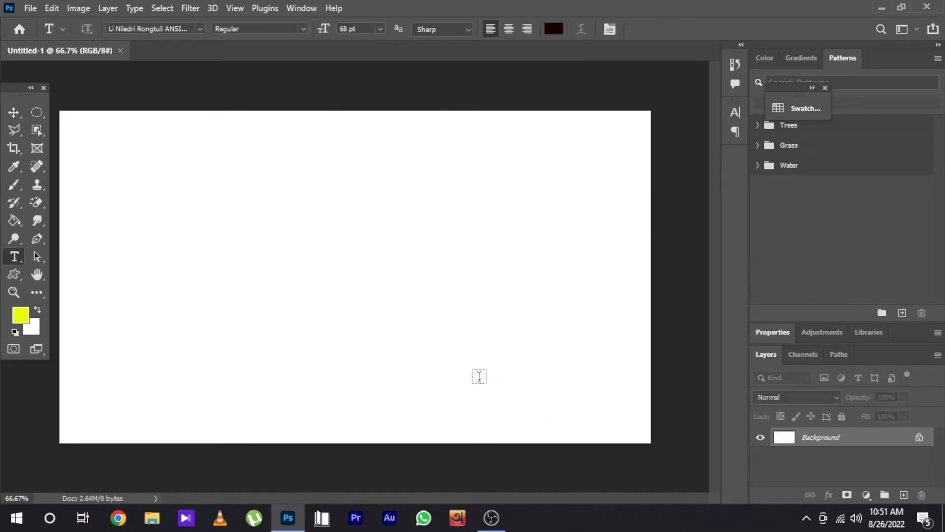
{"action": "key", "text": "e"}
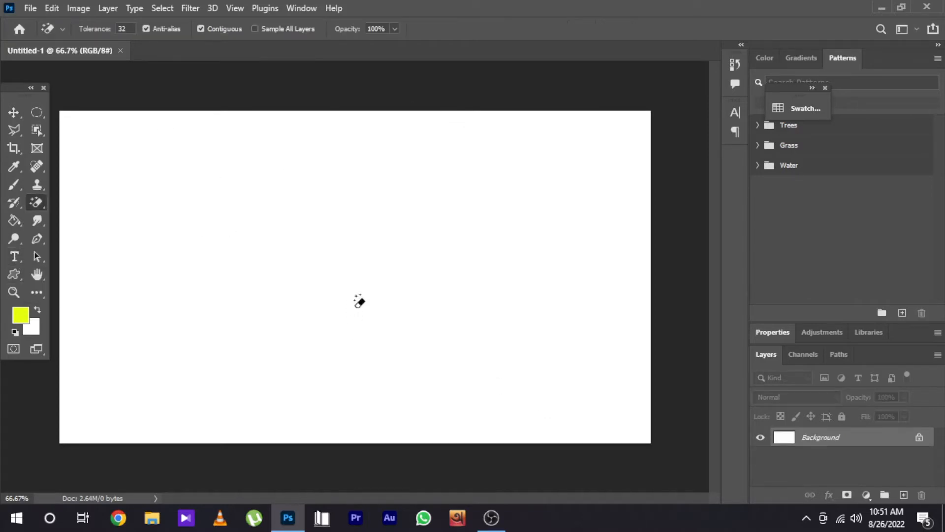
{"action": "left_click", "coordinate": [13, 257]}
{"action": "left_click", "coordinate": [195, 223]}
{"action": "type", "text": "proje"}
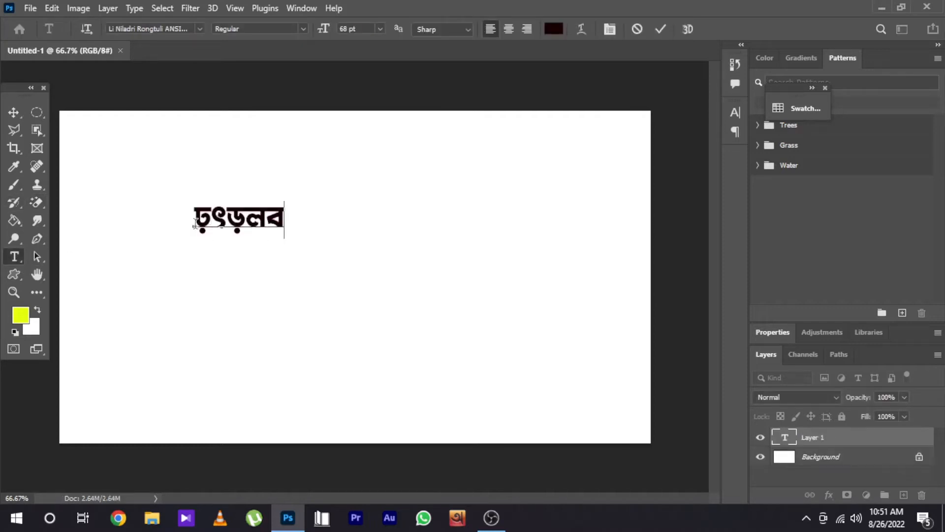
{"action": "key", "text": "BackSpace"}
{"action": "key", "text": "BackSpace"}
{"action": "key", "text": "BackSpace"}
{"action": "key", "text": "BackSpace"}
{"action": "key", "text": "BackSpace"}
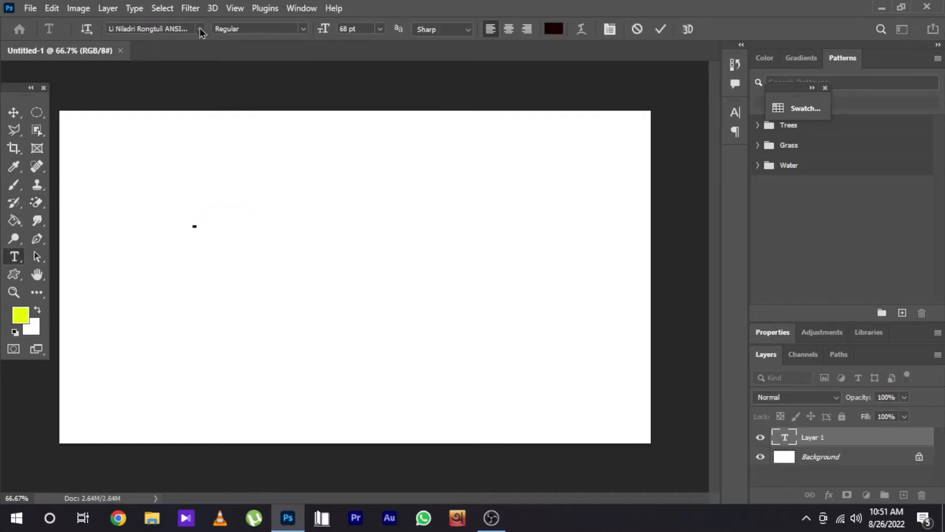
Step: Set the text font to Algerian, enter "project" on the open text line and commit it
{"action": "left_click", "coordinate": [200, 29]}
{"action": "left_click", "coordinate": [193, 280]}
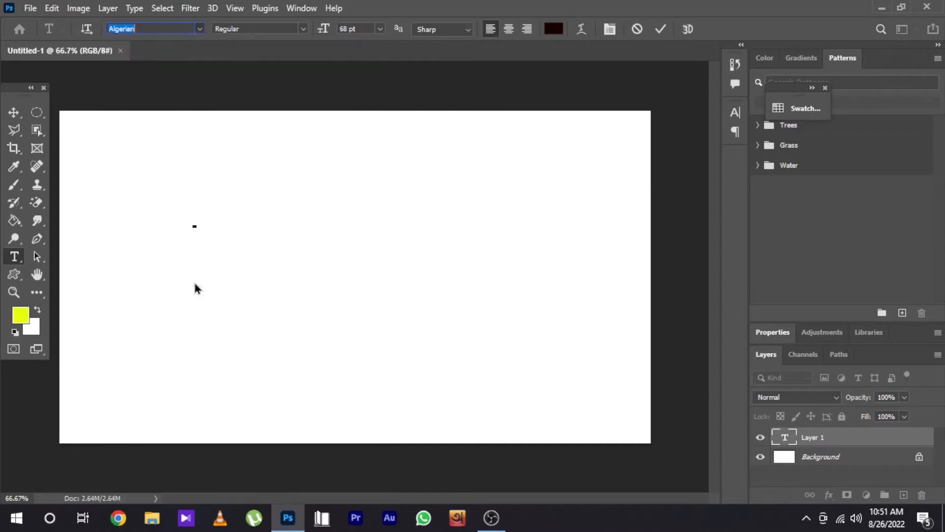
{"action": "type", "text": "project"}
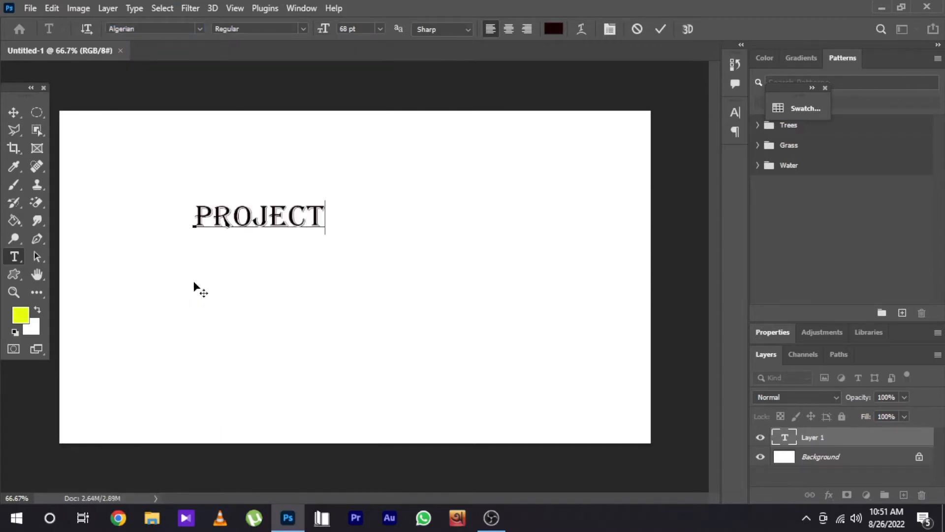
{"action": "key", "text": "super+shift+s"}
{"action": "key", "text": "Escape"}
{"action": "left_click", "coordinate": [14, 113]}
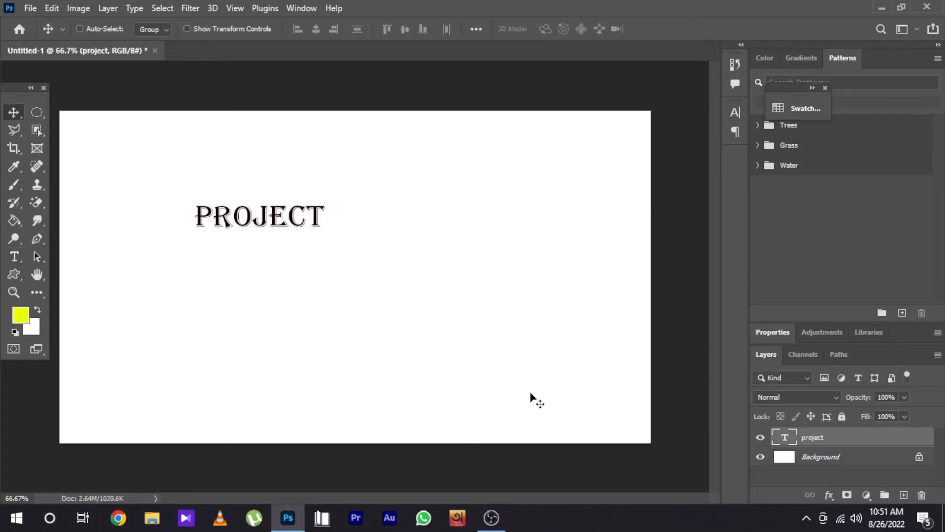
Step: Rasterize the project text layer and paint a yellow freehand brush stroke below and over the word
{"action": "left_click", "coordinate": [14, 185]}
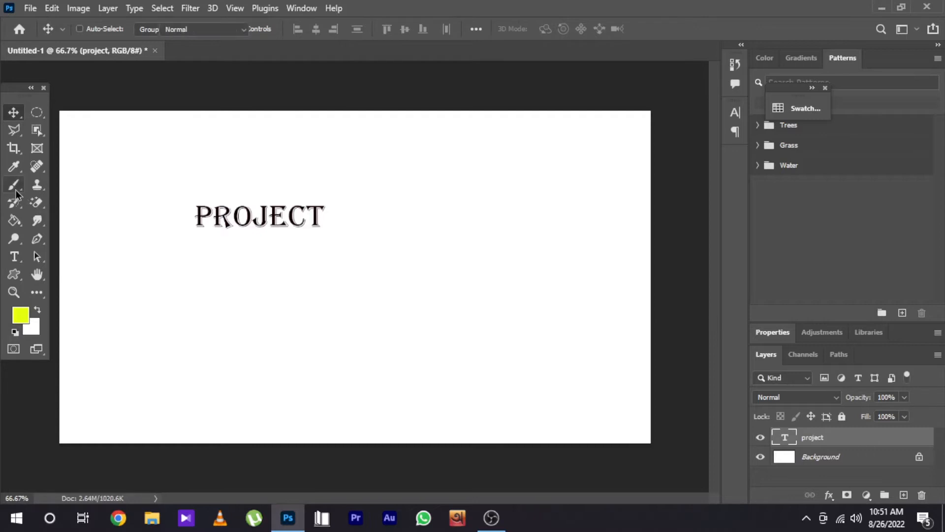
{"action": "left_click", "coordinate": [74, 186]}
{"action": "left_click", "coordinate": [224, 316]}
{"action": "left_click", "coordinate": [439, 213]}
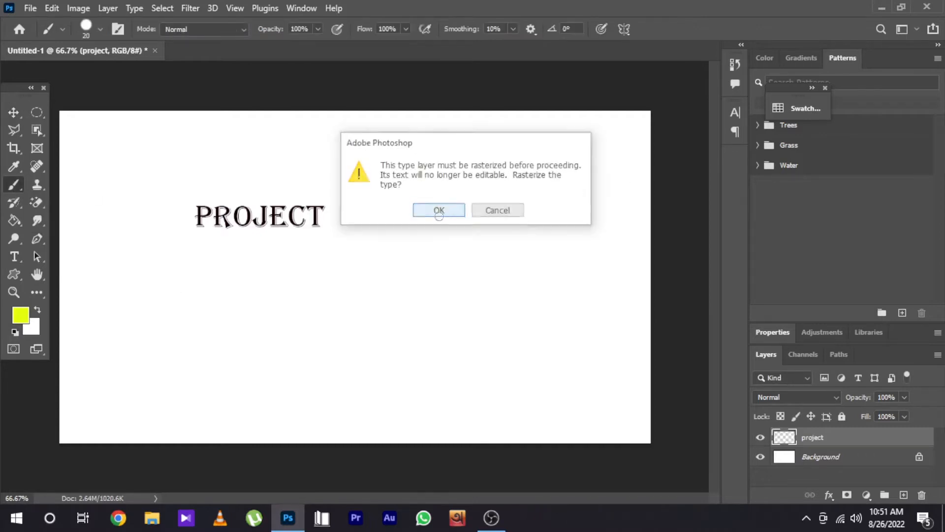
{"action": "mouse_move", "coordinate": [434, 276]}
{"action": "left_mouse_down"}
{"action": "mouse_move", "coordinate": [318, 274]}
{"action": "mouse_move", "coordinate": [255, 220]}
{"action": "mouse_move", "coordinate": [226, 227]}
{"action": "left_mouse_up"}
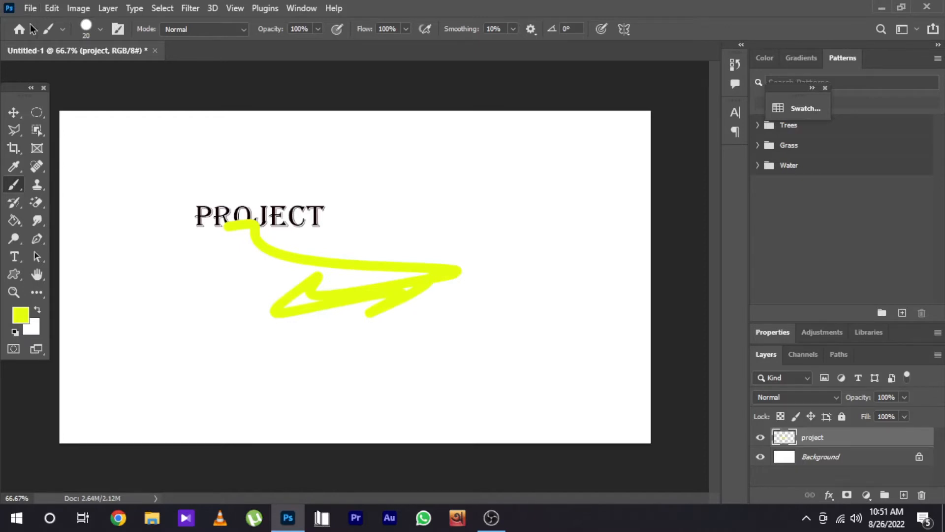
Step: Begin saving the document and choose the Desktop as the destination folder
{"action": "left_click", "coordinate": [30, 9]}
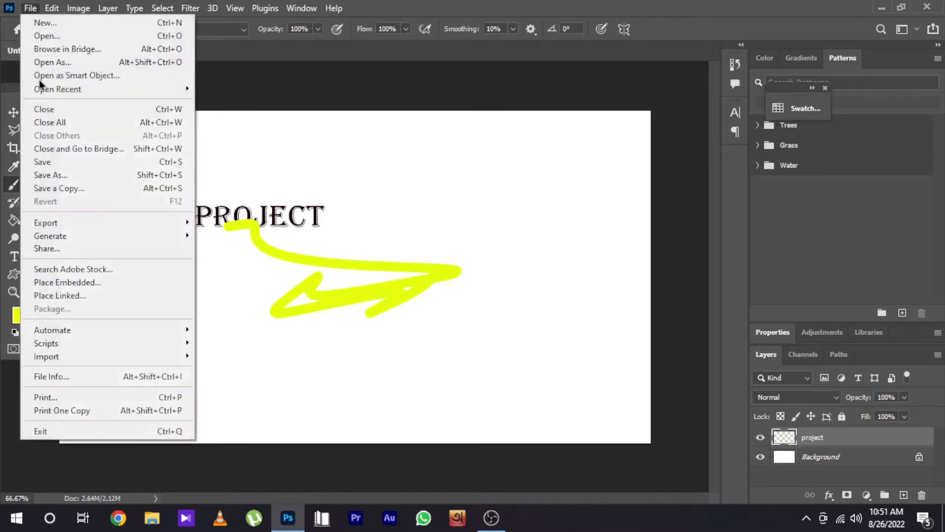
{"action": "left_click", "coordinate": [61, 161]}
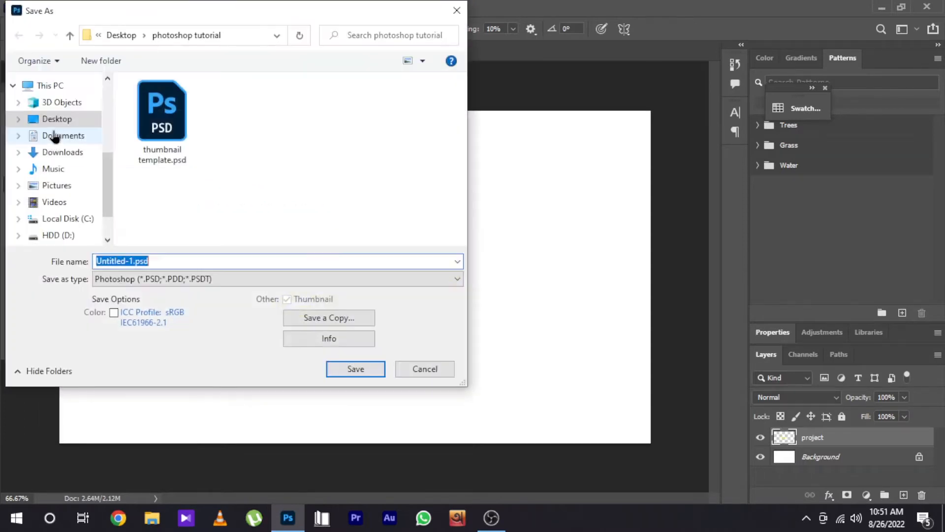
{"action": "left_click", "coordinate": [52, 122]}
{"action": "left_click_drag", "start_coordinate": [180, 21], "coordinate": [397, 89]}
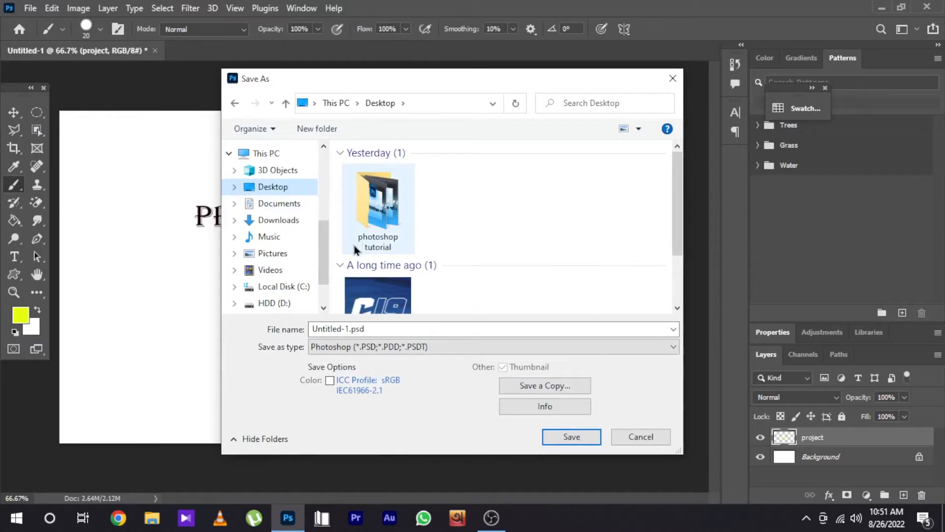
{"action": "left_click", "coordinate": [312, 305]}
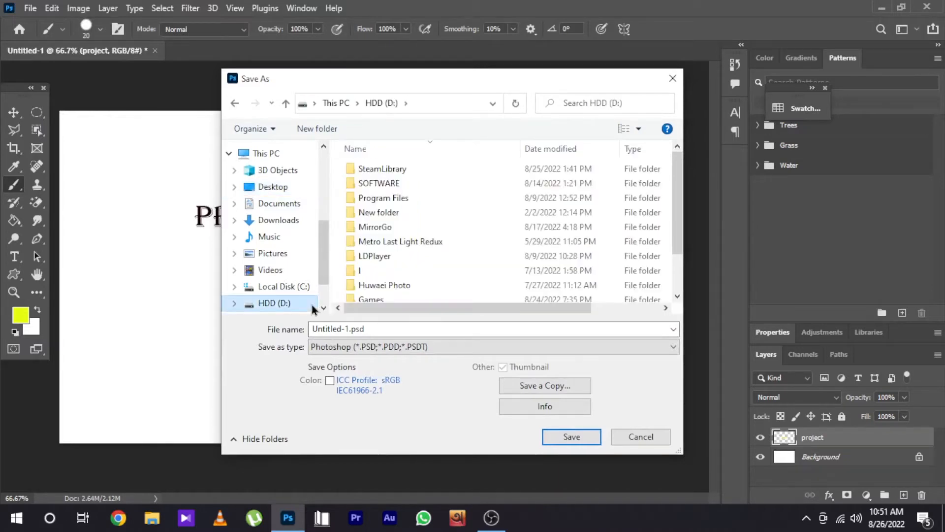
{"action": "left_click", "coordinate": [296, 188]}
Step: Name the file "channel logo design" and save it in Photoshop format with Maximize Compatibility on
{"action": "left_click", "coordinate": [366, 326]}
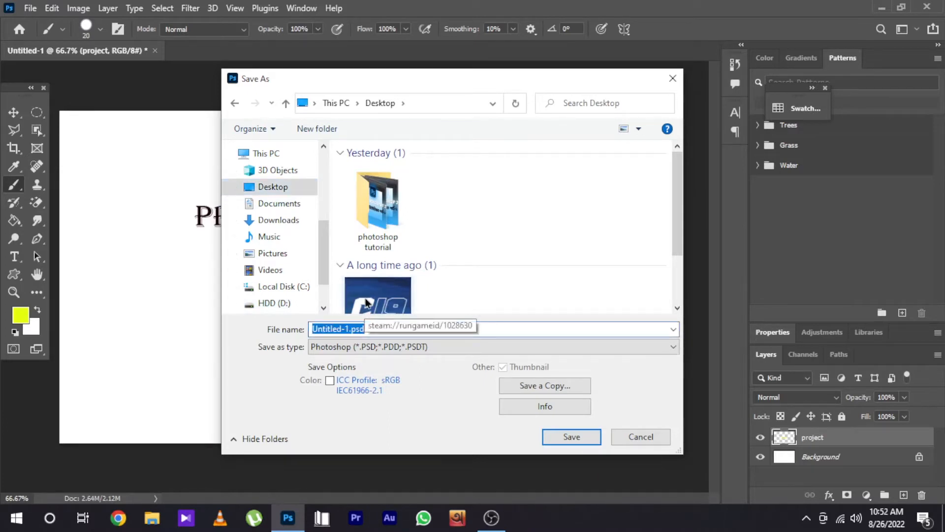
{"action": "type", "text": "logo design"}
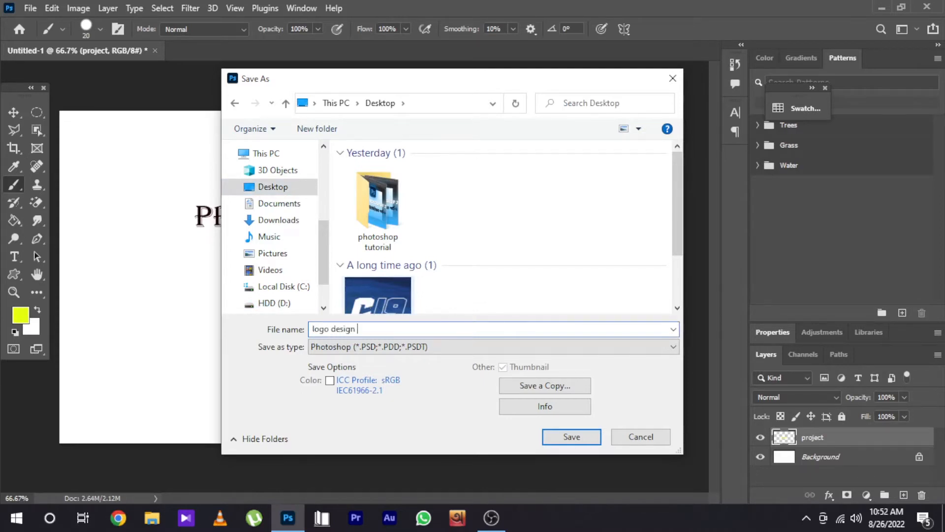
{"action": "left_click", "coordinate": [312, 329]}
{"action": "type", "text": "channe"}
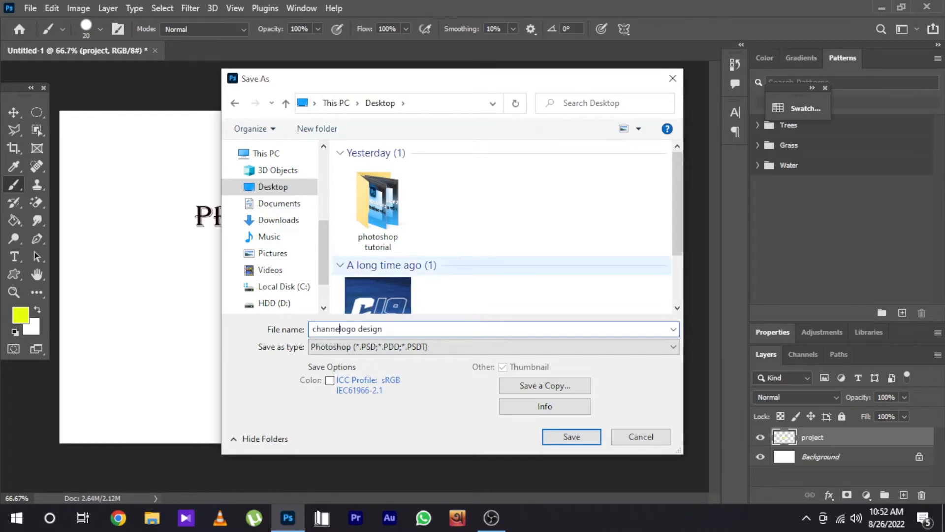
{"action": "type", "text": "l"}
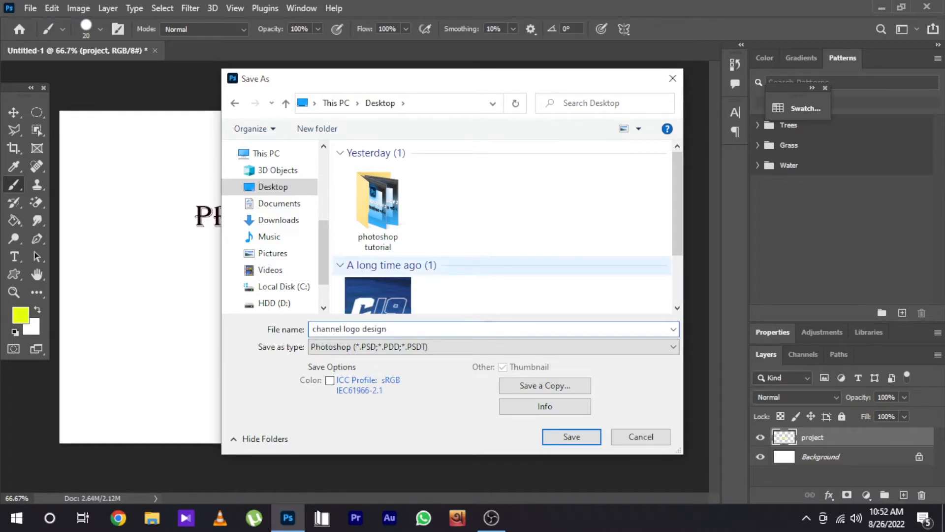
{"action": "left_click", "coordinate": [589, 440]}
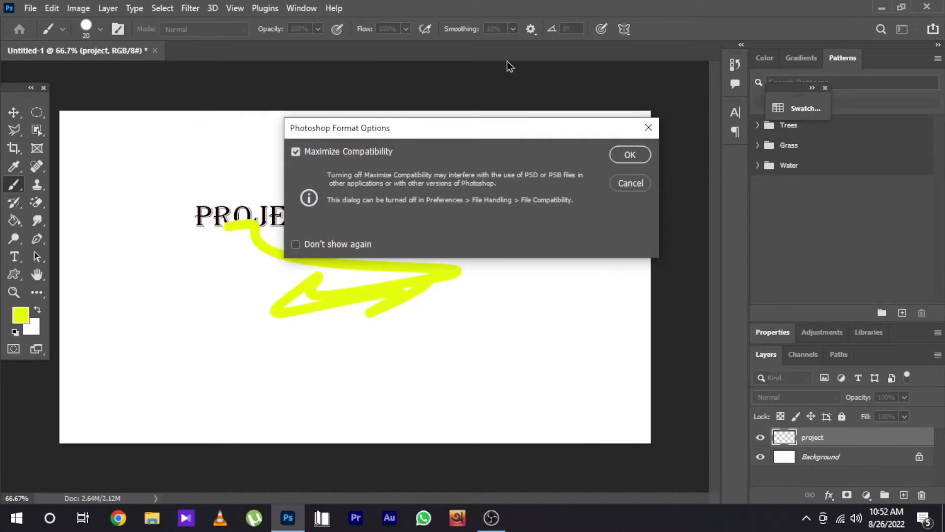
{"action": "left_click", "coordinate": [626, 151]}
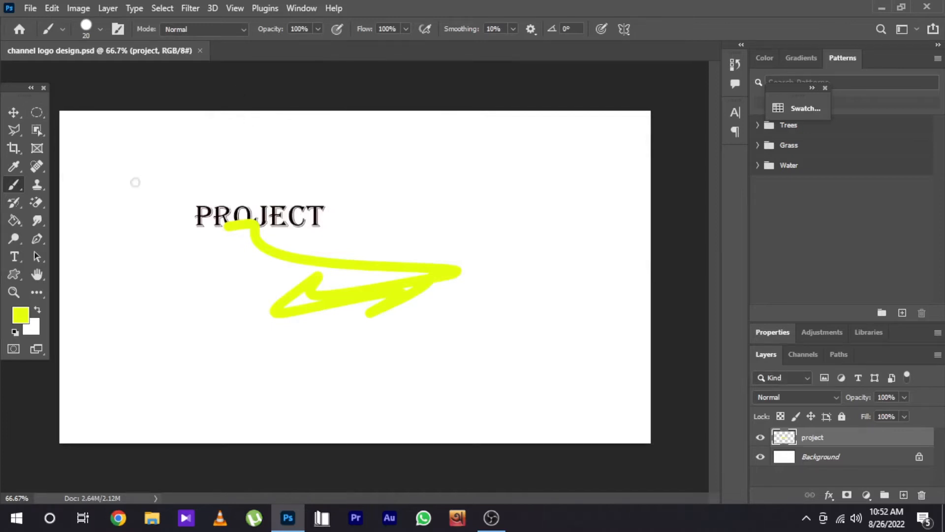
Step: Paint another looping yellow brush stroke across the canvas and save the changes to the same file
{"action": "mouse_move", "coordinate": [282, 210]}
{"action": "left_mouse_down"}
{"action": "mouse_move", "coordinate": [612, 412]}
{"action": "mouse_move", "coordinate": [465, 288]}
{"action": "mouse_move", "coordinate": [449, 312]}
{"action": "mouse_move", "coordinate": [589, 286]}
{"action": "left_mouse_up"}
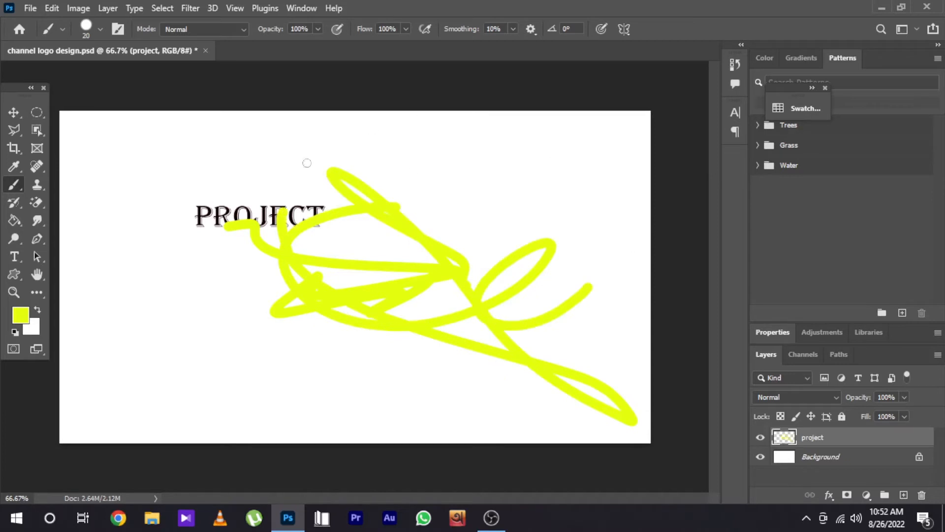
{"action": "left_click", "coordinate": [30, 8]}
{"action": "left_click", "coordinate": [55, 163]}
{"action": "left_click", "coordinate": [39, 6]}
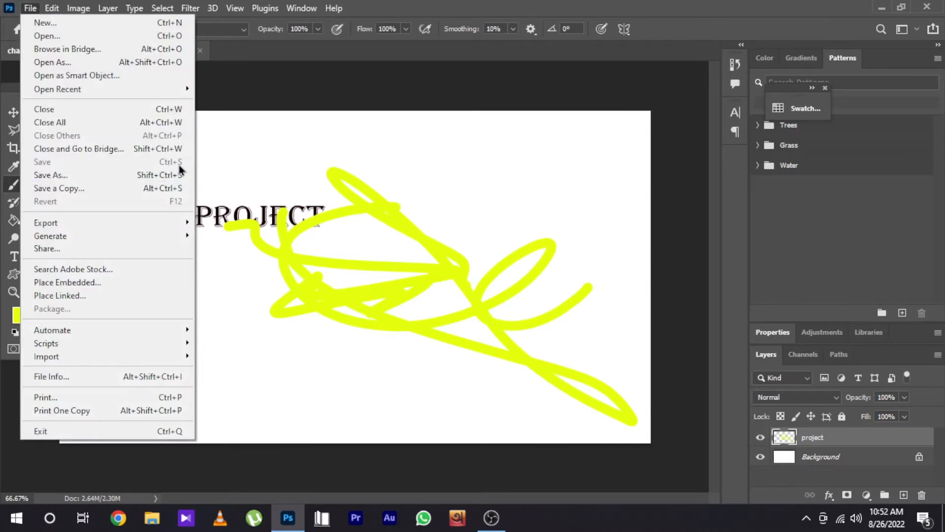
Step: Close Photoshop and reopen channel logo design.psd from the desktop
{"action": "left_click", "coordinate": [881, 7]}
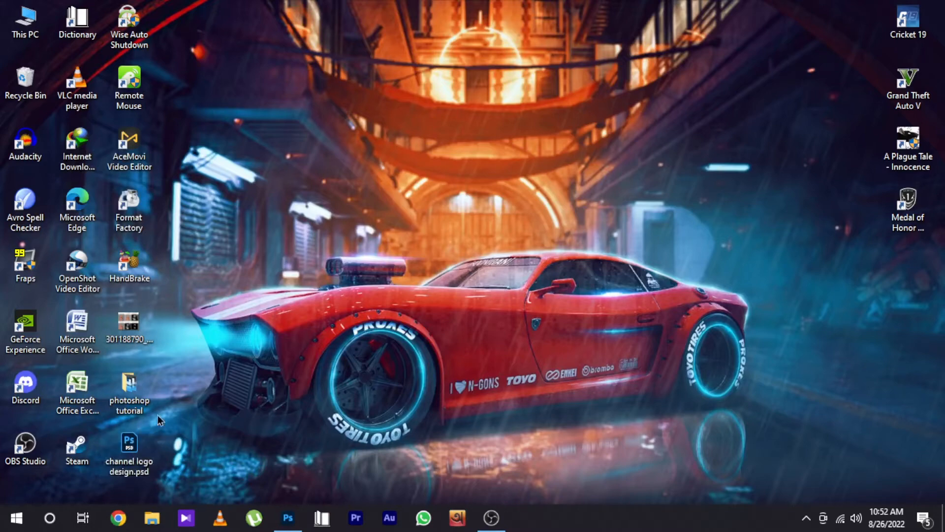
{"action": "left_click", "coordinate": [288, 517]}
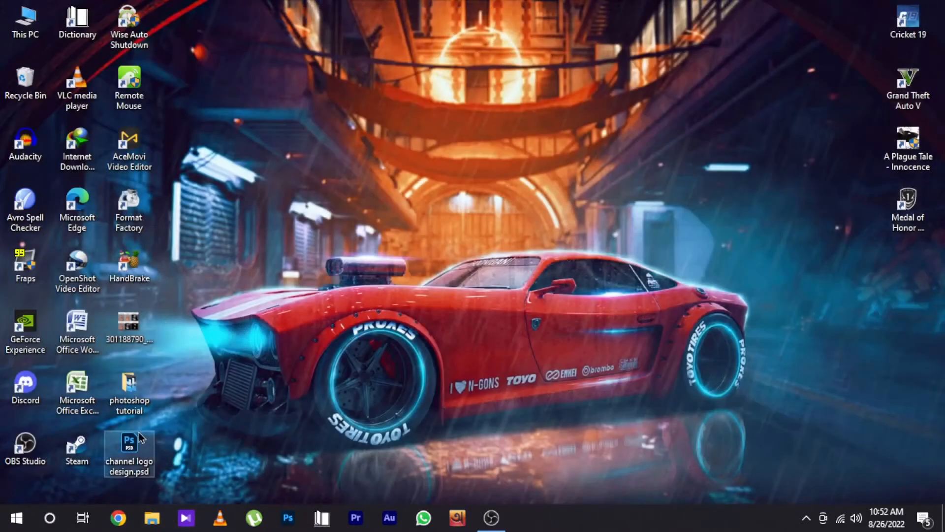
{"action": "double_click", "coordinate": [138, 447]}
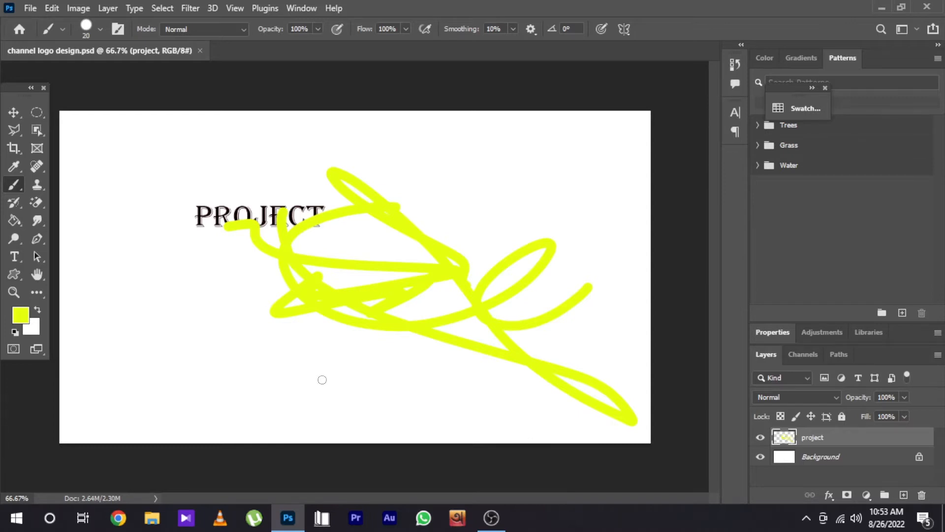
Step: Delete the project layer with the word and the yellow strokes
{"action": "left_click", "coordinate": [14, 113]}
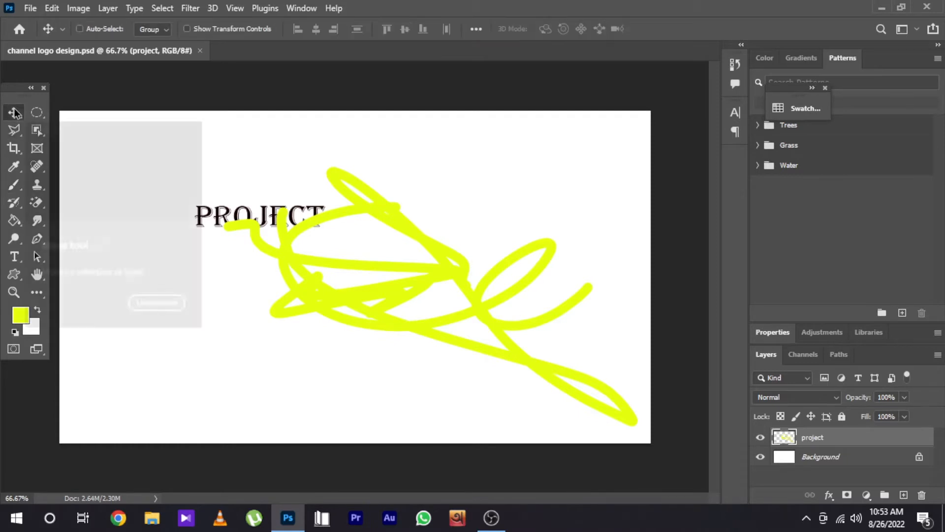
{"action": "key", "text": "Delete"}
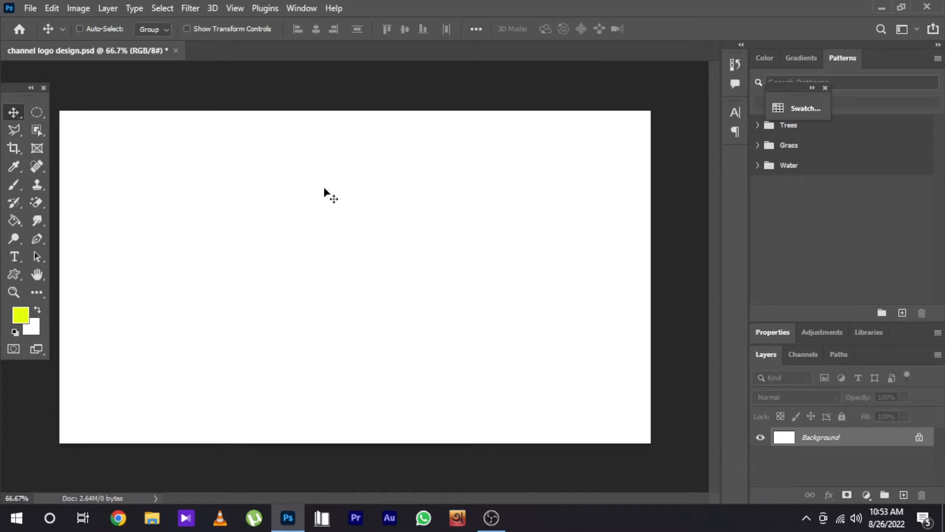
Step: Paint a yellow freehand stroke across the upper half of the Background layer with the Brush tool
{"action": "left_click", "coordinate": [13, 187]}
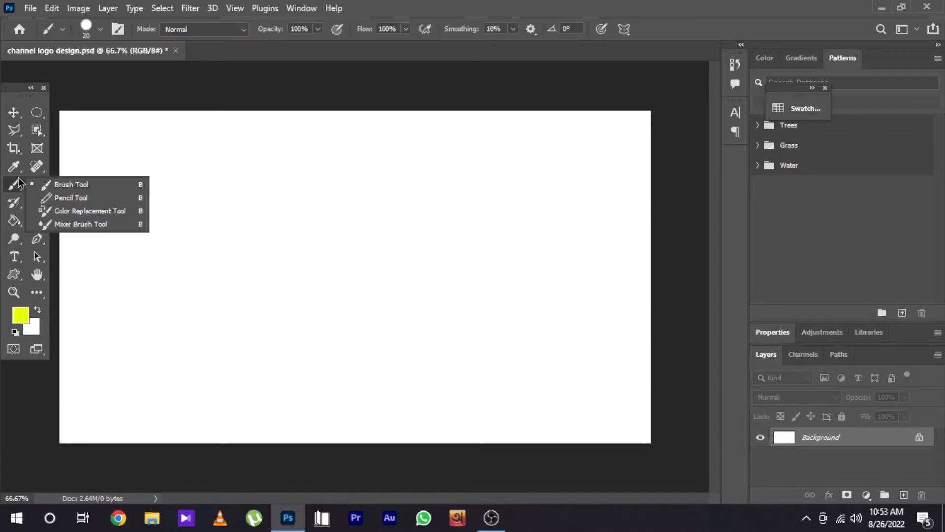
{"action": "left_click", "coordinate": [56, 189]}
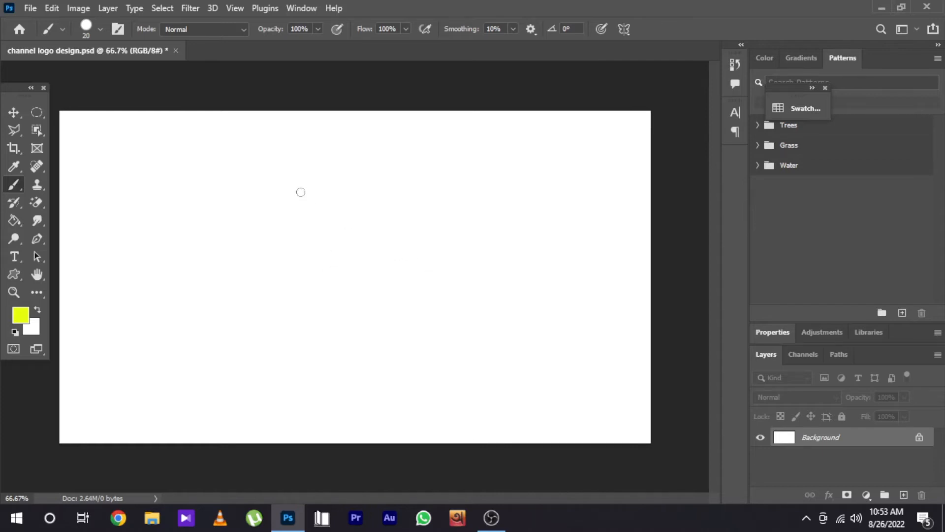
{"action": "mouse_move", "coordinate": [280, 206]}
{"action": "left_mouse_down"}
{"action": "mouse_move", "coordinate": [610, 179]}
{"action": "mouse_move", "coordinate": [376, 190]}
{"action": "left_mouse_up"}
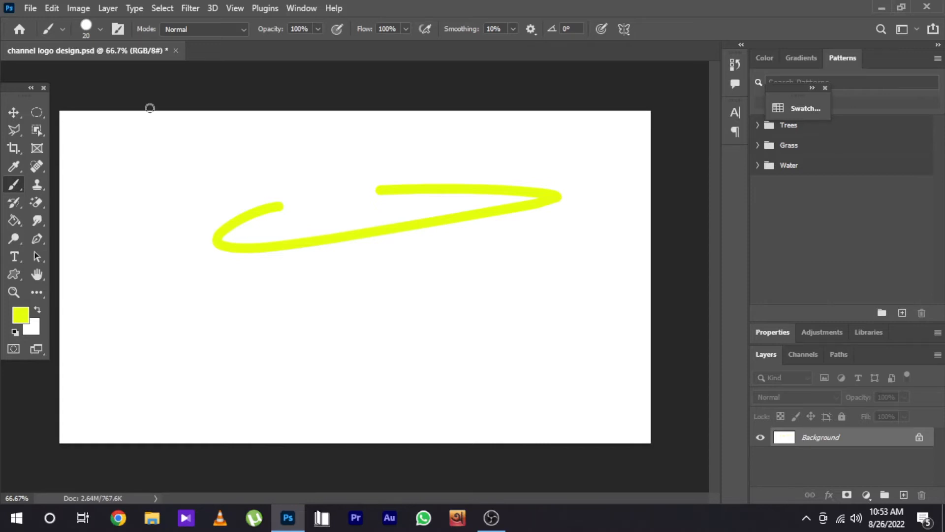
Step: Undo the yellow brush stroke on the Background layer
{"action": "left_click", "coordinate": [56, 10]}
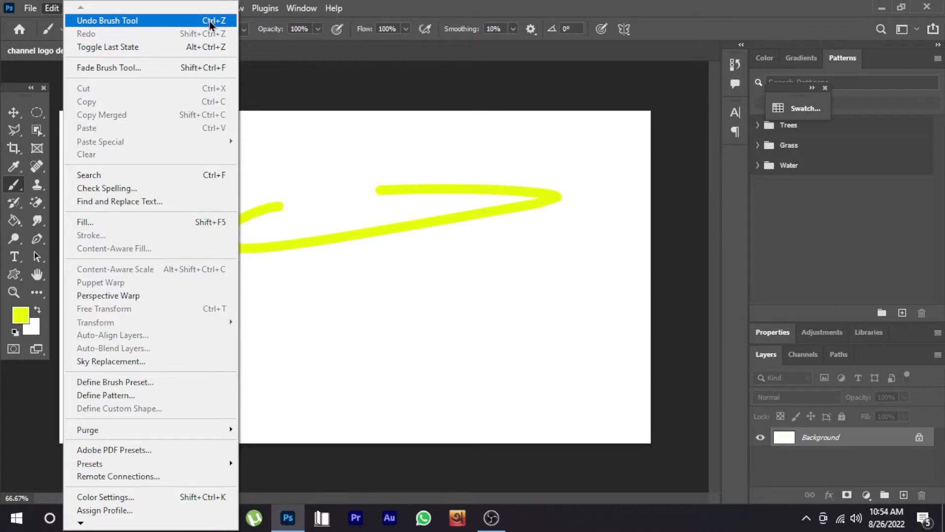
{"action": "left_click", "coordinate": [51, 8]}
{"action": "left_click", "coordinate": [52, 8]}
{"action": "left_click", "coordinate": [98, 20]}
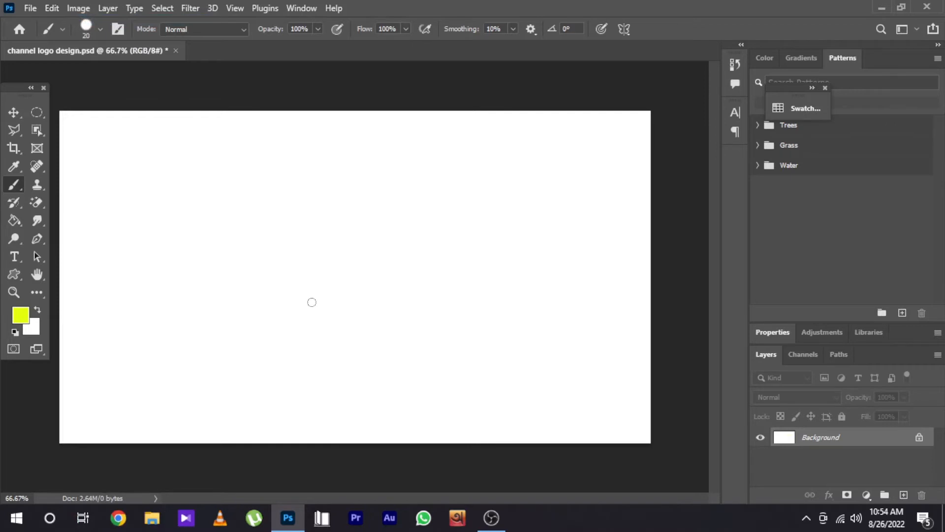
Step: Redo the yellow brush stroke on the Background layer and undo it again
{"action": "left_click", "coordinate": [45, 9]}
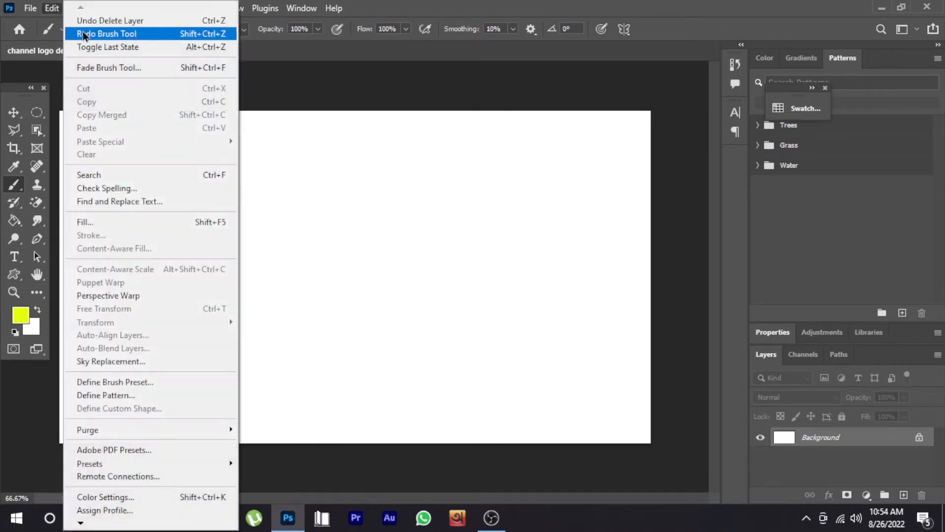
{"action": "left_click", "coordinate": [79, 32]}
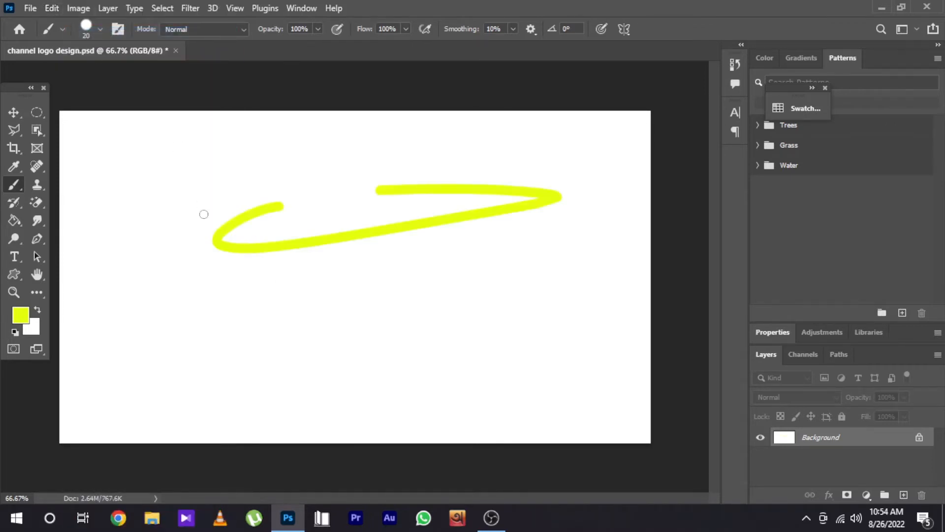
{"action": "key", "text": "ctrl+z"}
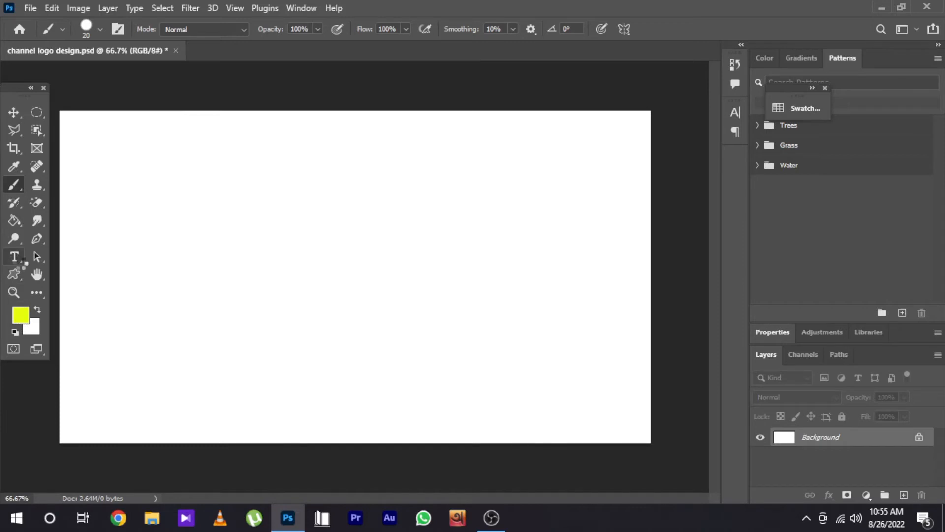
Step: Add the text "FIRST TEXT" in the upper left part of the canvas with the Type tool
{"action": "left_click_drag", "start_coordinate": [14, 256], "coordinate": [147, 291]}
{"action": "left_click", "coordinate": [141, 177]}
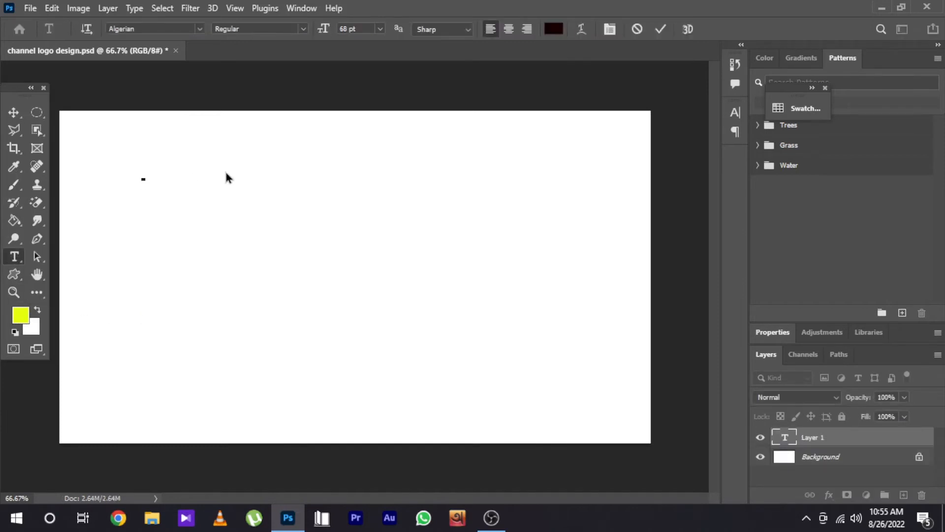
{"action": "type", "text": "FIRST TEXT"}
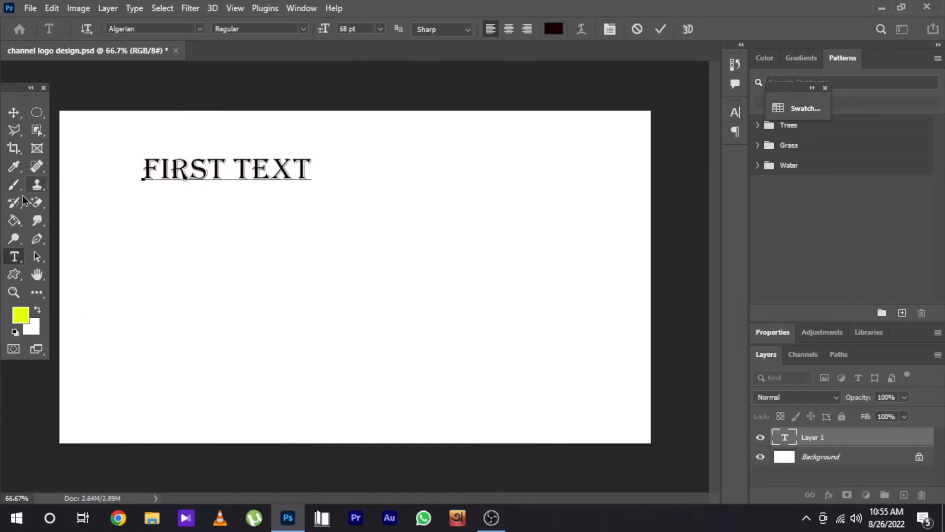
{"action": "left_click", "coordinate": [15, 274]}
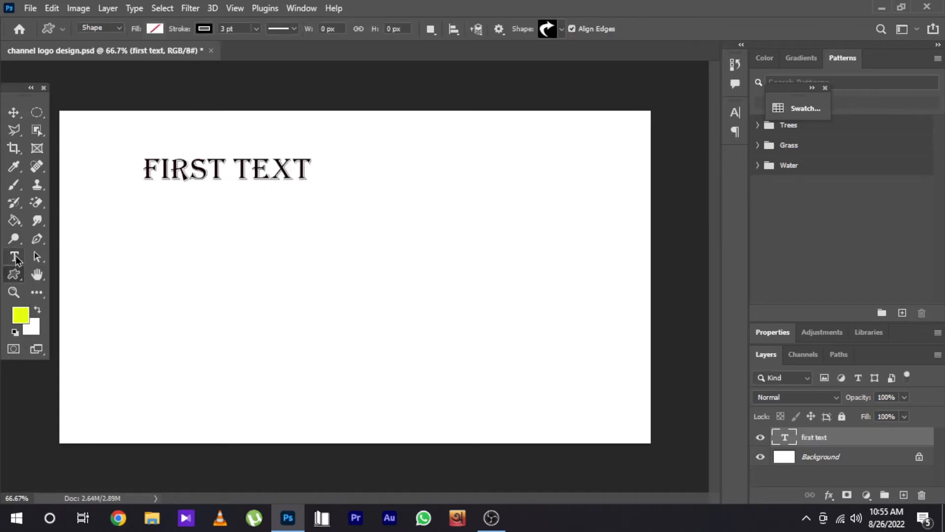
Step: Add the text "SECOND TEXT" near the middle of the canvas and move it slightly to the left
{"action": "left_click", "coordinate": [15, 258]}
{"action": "left_click", "coordinate": [311, 249]}
{"action": "type", "text": "T"}
{"action": "key", "text": "BackSpace"}
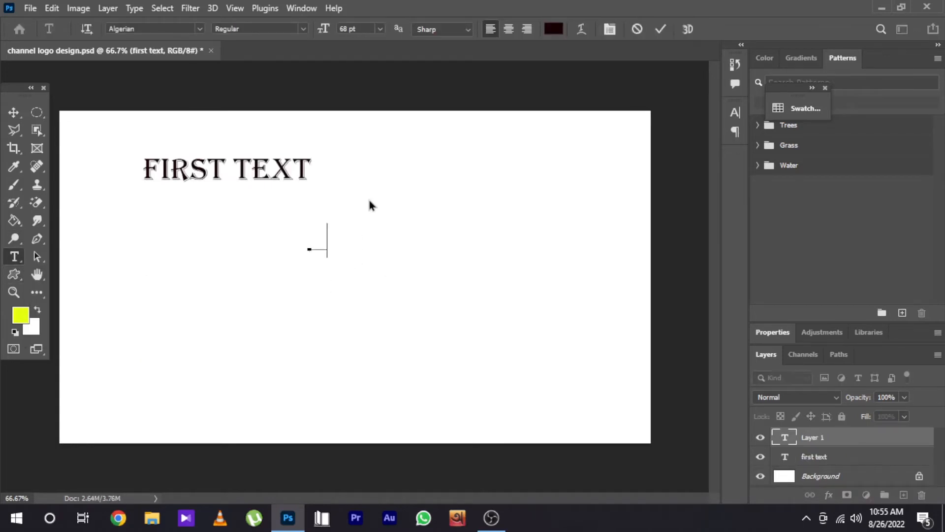
{"action": "type", "text": "SECOND TEXT"}
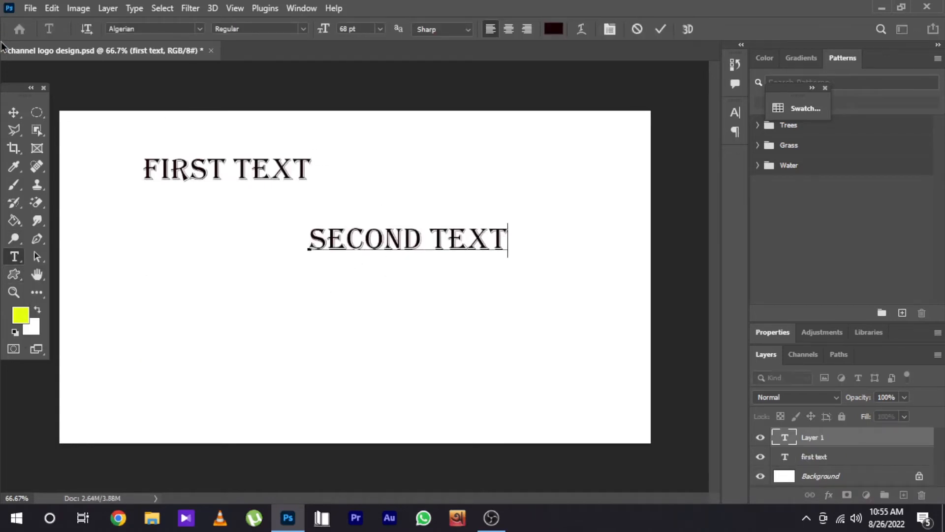
{"action": "left_click", "coordinate": [14, 113]}
{"action": "left_click_drag", "start_coordinate": [391, 238], "coordinate": [365, 239]}
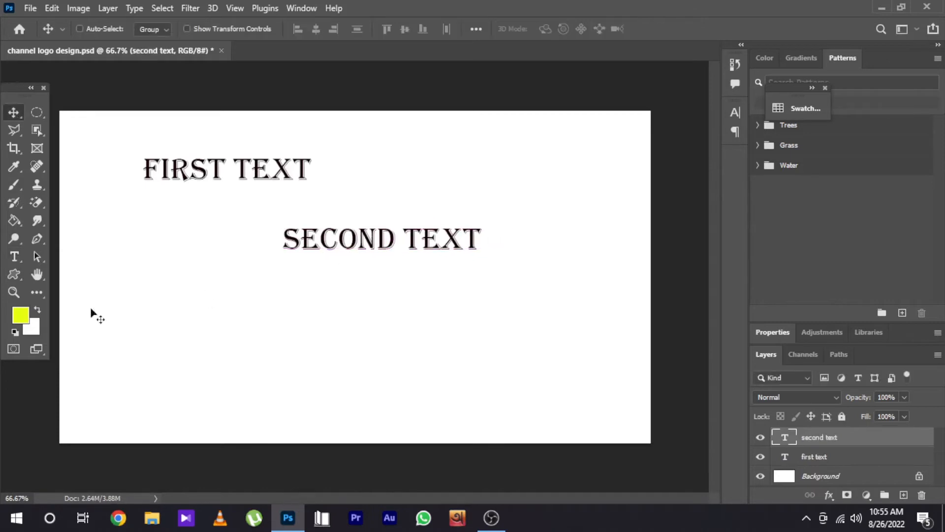
Step: Add the text "THIRD TEXT" below the second text and move it up and right, diagonally below the second text
{"action": "left_click", "coordinate": [15, 256]}
{"action": "left_click", "coordinate": [278, 374]}
{"action": "type", "text": "T"}
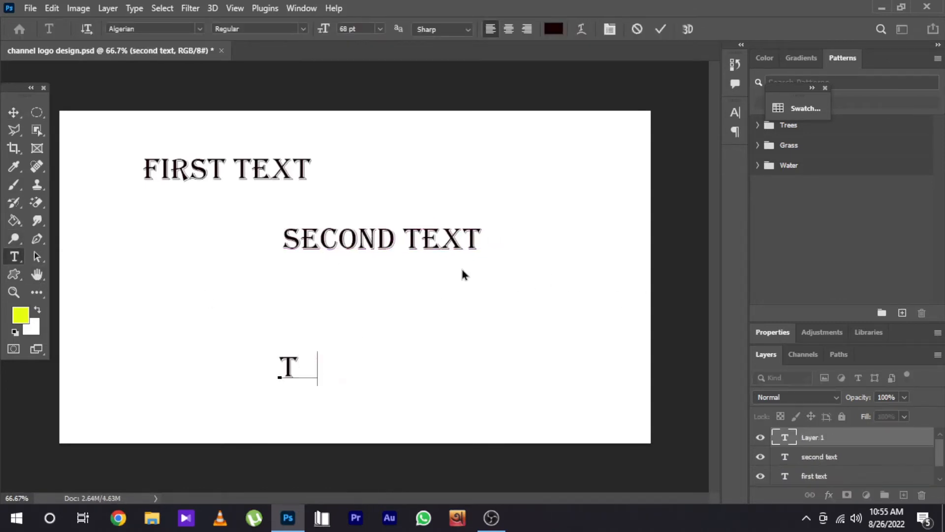
{"action": "type", "text": "HIRD TEXT"}
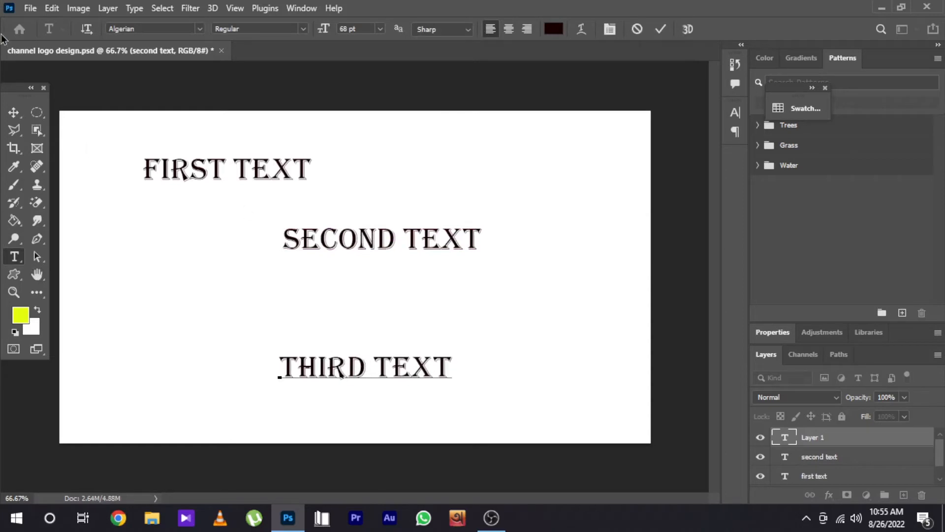
{"action": "left_click", "coordinate": [6, 113]}
{"action": "left_click_drag", "start_coordinate": [387, 373], "coordinate": [490, 331]}
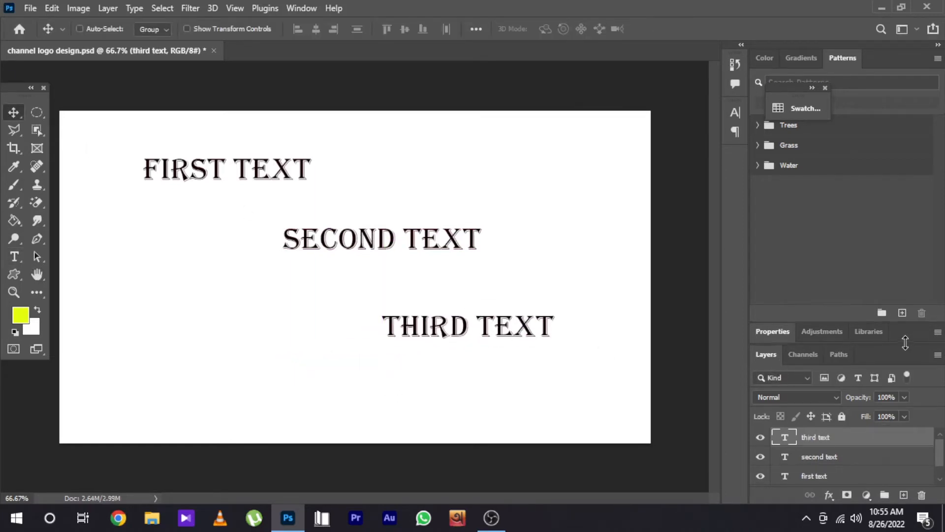
Step: Enlarge the Layers panel so that all three text layers and the Background layer fit in it
{"action": "left_click_drag", "start_coordinate": [907, 343], "coordinate": [892, 292]}
{"action": "left_click", "coordinate": [302, 10]}
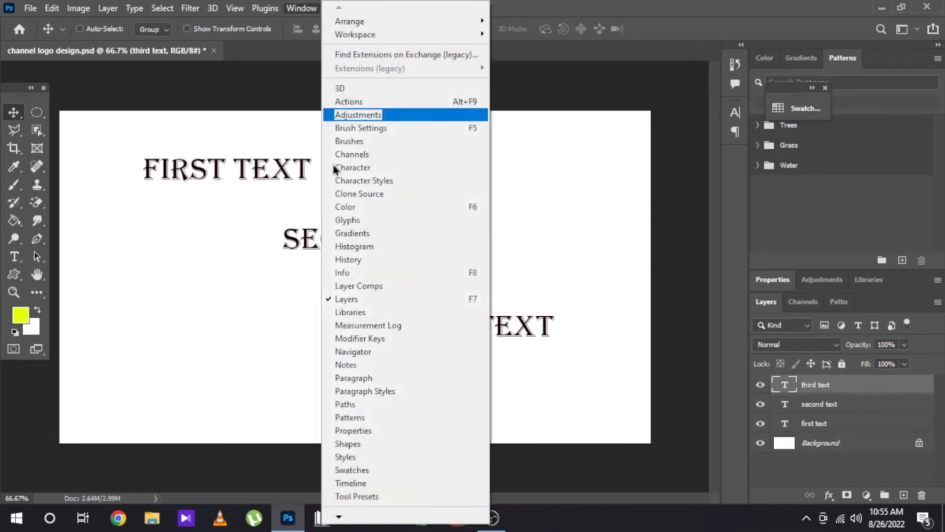
{"action": "left_click", "coordinate": [356, 299]}
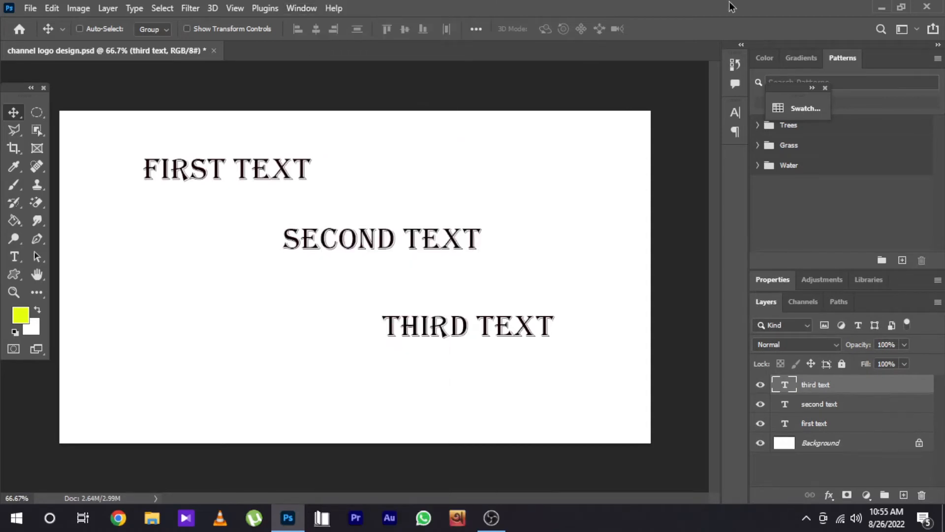
Step: Select the text layers and the Background layer one after another to examine how the document's layers are stacked
{"action": "left_click", "coordinate": [819, 425]}
{"action": "left_click", "coordinate": [822, 405]}
{"action": "left_click", "coordinate": [867, 441]}
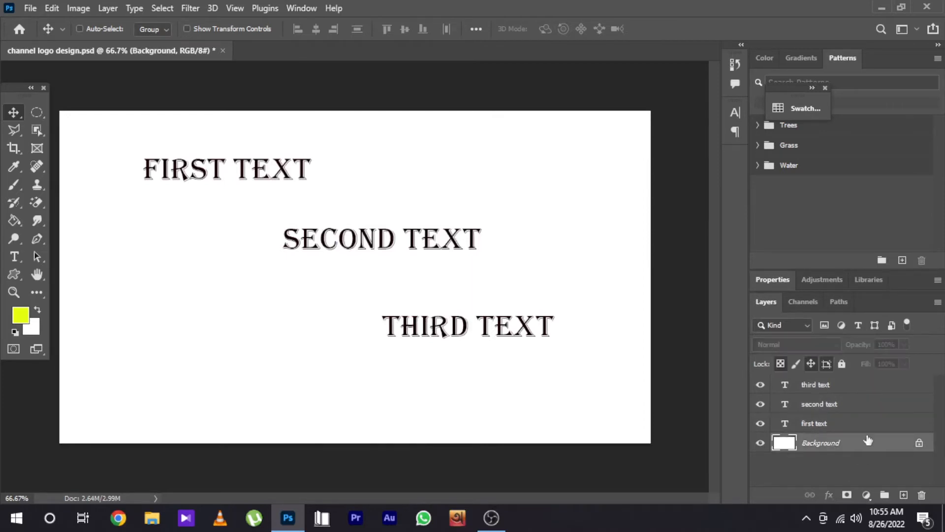
{"action": "left_click", "coordinate": [834, 424]}
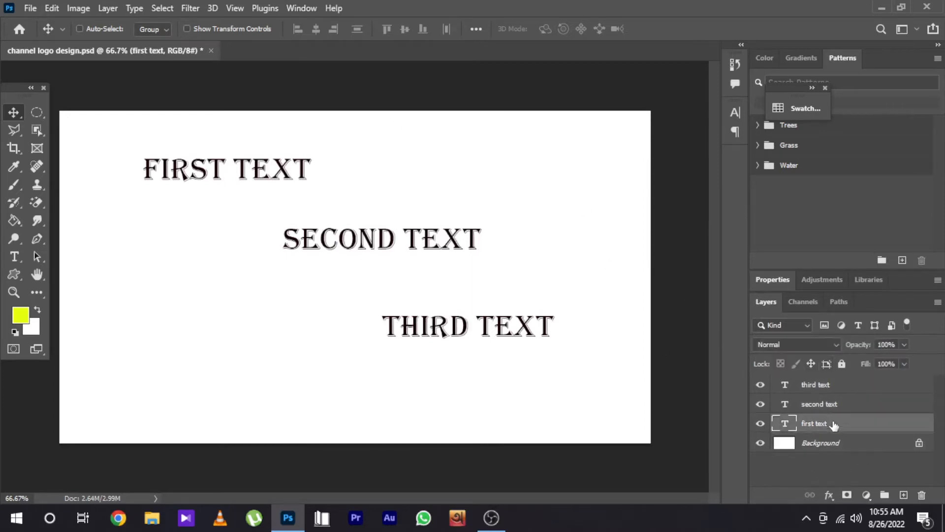
{"action": "left_click", "coordinate": [823, 405]}
{"action": "left_click", "coordinate": [818, 389]}
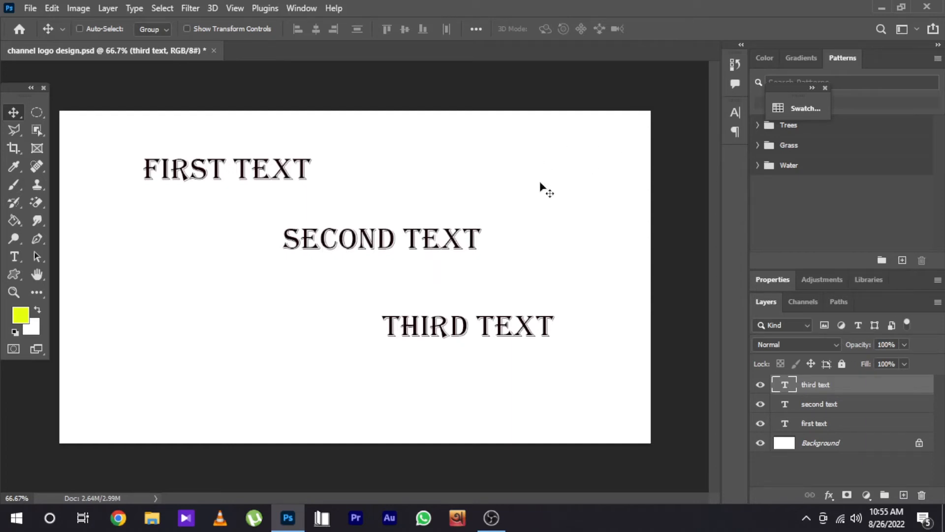
Step: Move the second text slightly down and left, and delete the third text and second text layers
{"action": "left_click", "coordinate": [819, 408]}
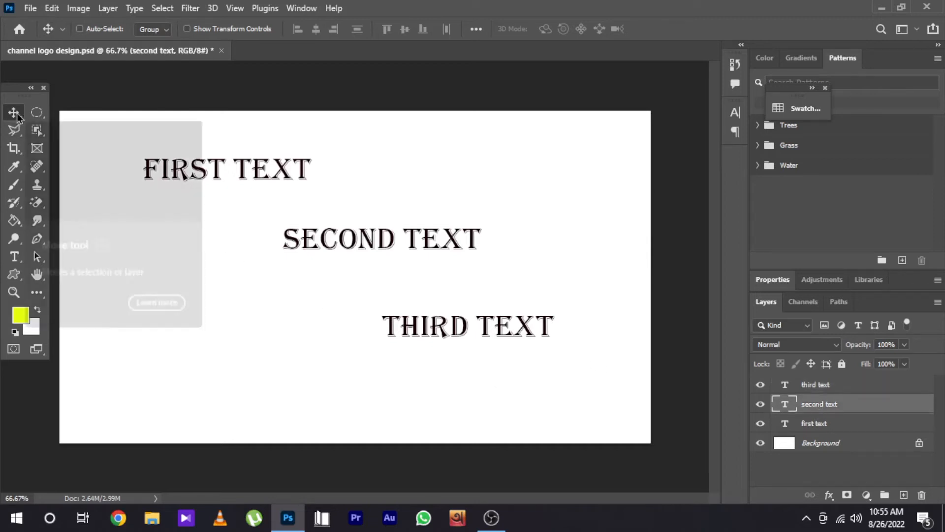
{"action": "mouse_move", "coordinate": [371, 256]}
{"action": "left_mouse_down"}
{"action": "mouse_move", "coordinate": [450, 228]}
{"action": "mouse_move", "coordinate": [501, 175]}
{"action": "mouse_move", "coordinate": [420, 260]}
{"action": "mouse_move", "coordinate": [363, 266]}
{"action": "left_mouse_up"}
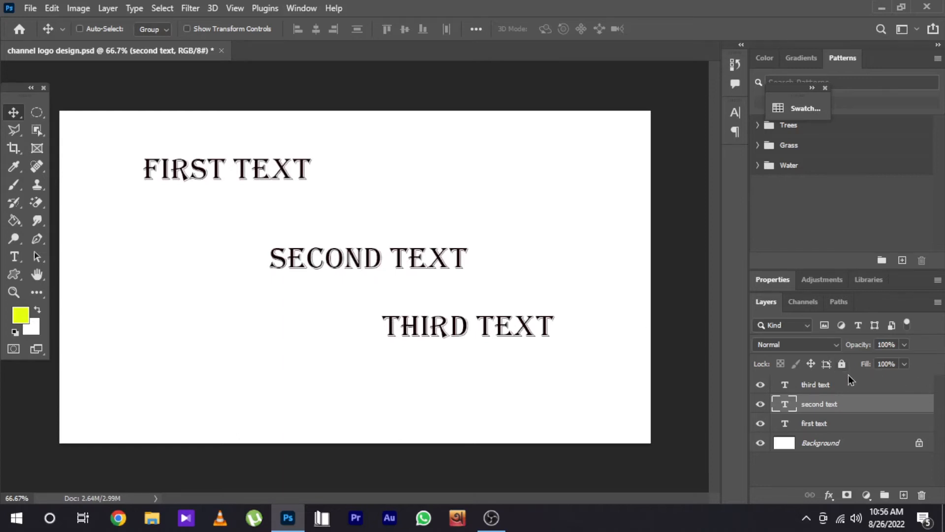
{"action": "left_click", "coordinate": [842, 389]}
{"action": "key", "text": "Delete"}
{"action": "key", "text": "Delete"}
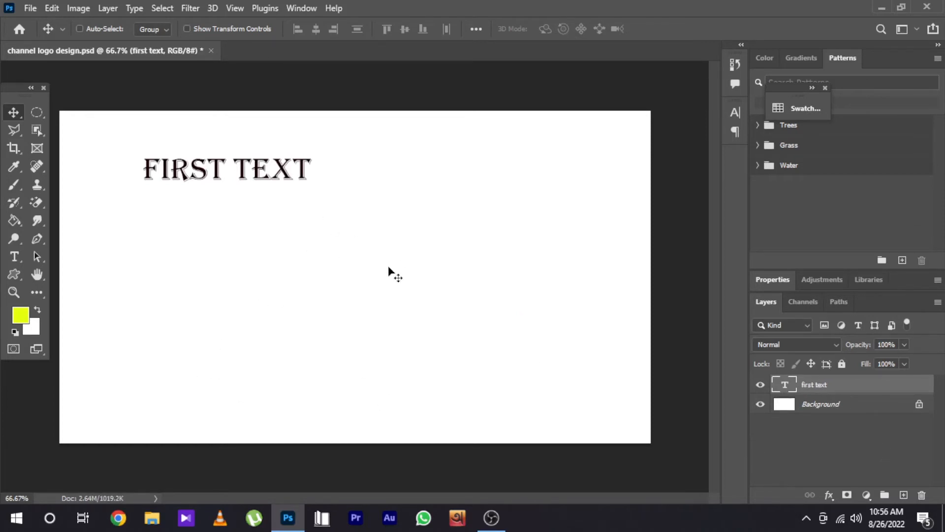
Step: Create a new empty layer above the first text layer and name it Brush Painting
{"action": "left_click", "coordinate": [904, 496]}
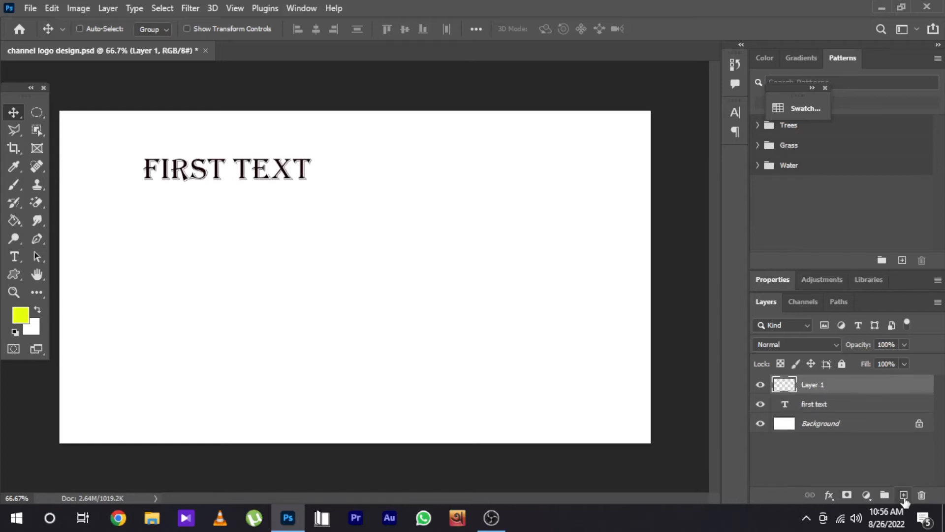
{"action": "right_click", "coordinate": [812, 387]}
{"action": "key", "text": "Escape"}
{"action": "double_click", "coordinate": [812, 386]}
{"action": "type", "text": "Brus"}
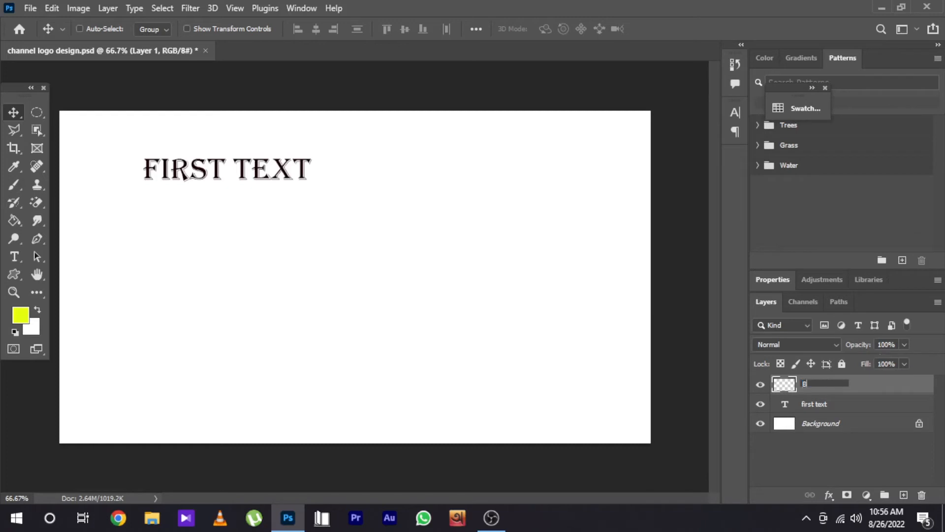
{"action": "type", "text": "h Painting"}
{"action": "key", "text": "Return"}
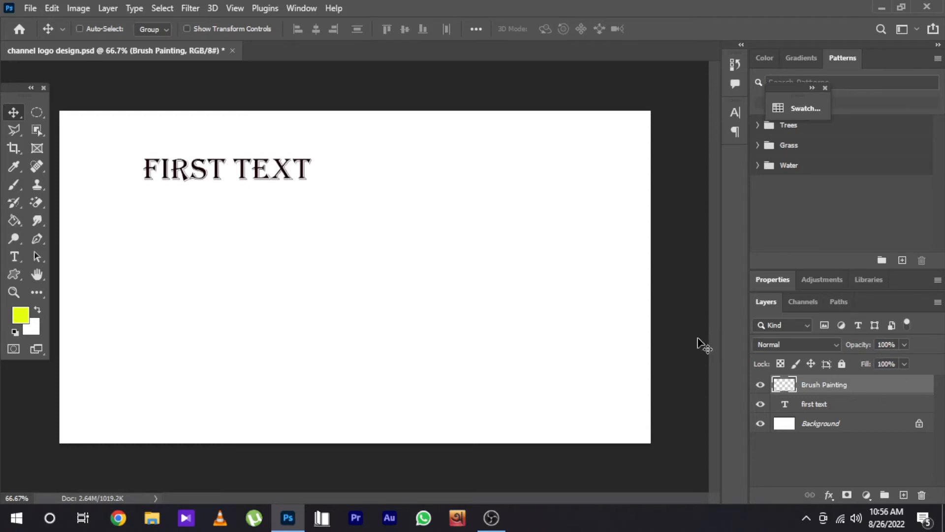
Step: Set up a Hard Round Pressure Size brush at 81 px with red as the foreground colour
{"action": "left_click", "coordinate": [10, 189]}
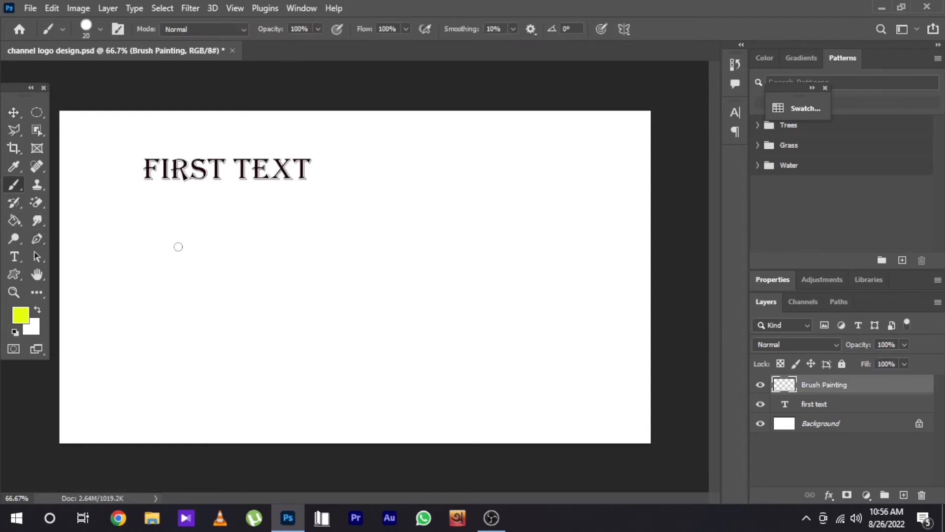
{"action": "right_click", "coordinate": [177, 304]}
{"action": "scroll", "coordinate": [260, 429], "scroll_direction": "down", "scroll_amount": 2}
{"action": "left_click", "coordinate": [251, 449]}
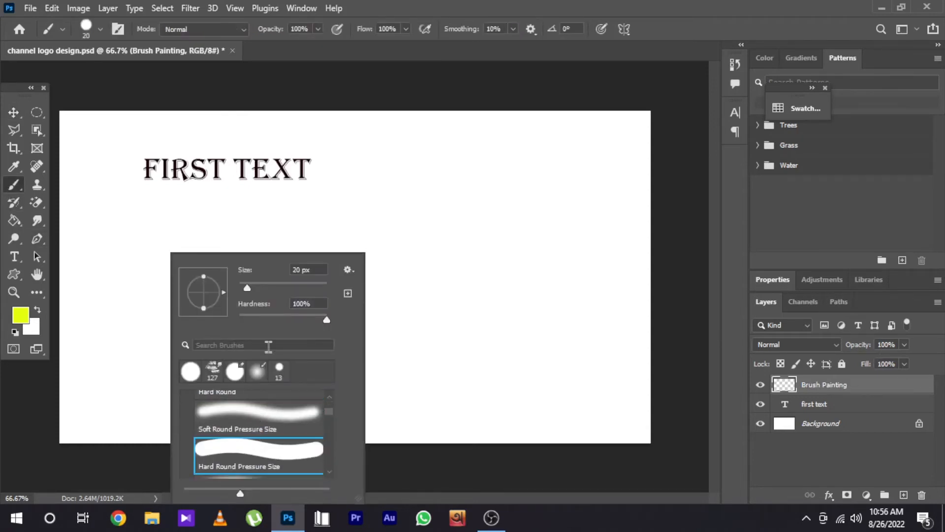
{"action": "left_click_drag", "start_coordinate": [262, 288], "coordinate": [275, 287]}
{"action": "left_click", "coordinate": [20, 312]}
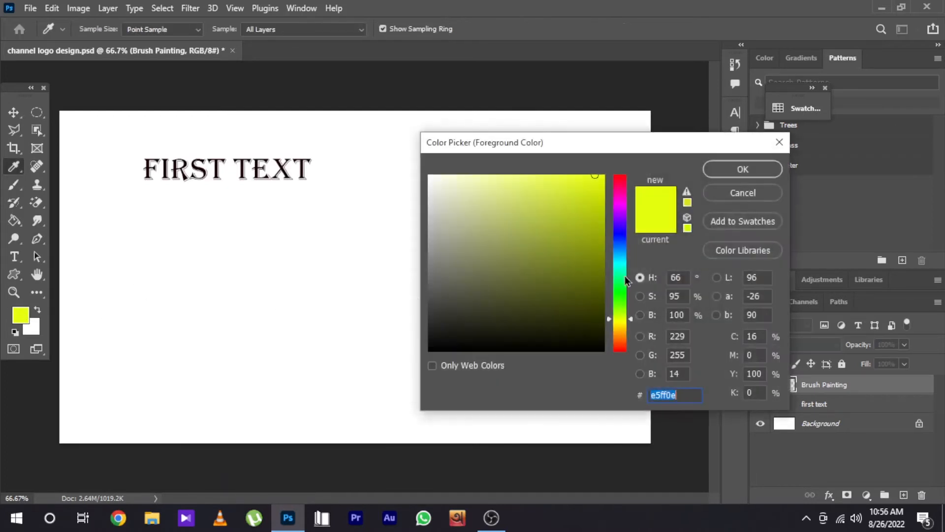
{"action": "left_click_drag", "start_coordinate": [613, 321], "coordinate": [789, 34]}
{"action": "left_click", "coordinate": [714, 173]}
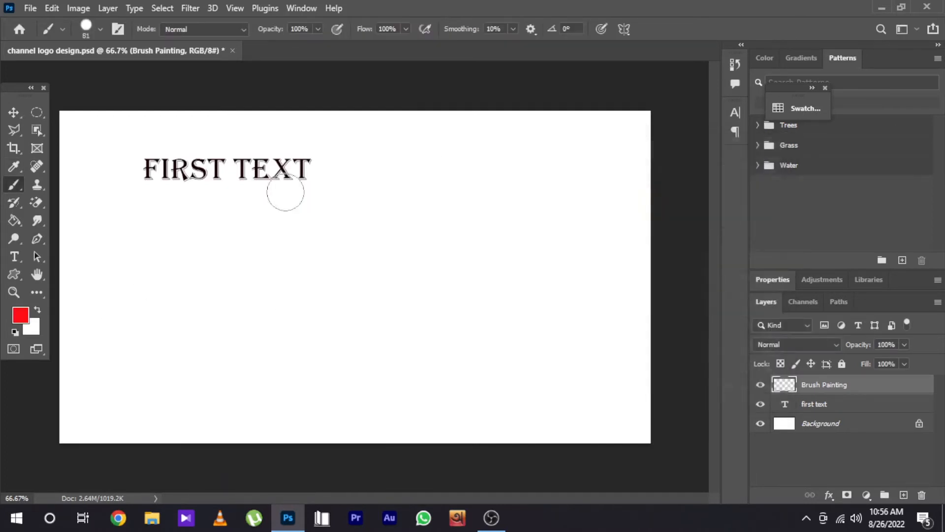
Step: Paint thick red diagonal strokes across the canvas on the Brush Painting layer, with one crossing the first text
{"action": "left_click_drag", "start_coordinate": [111, 170], "coordinate": [355, 466]}
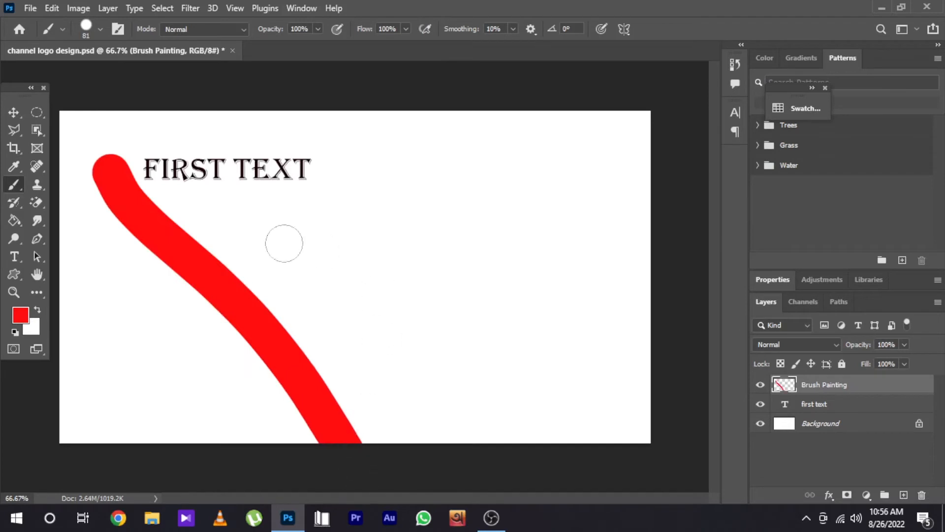
{"action": "left_click_drag", "start_coordinate": [224, 229], "coordinate": [351, 407]}
{"action": "left_click_drag", "start_coordinate": [322, 279], "coordinate": [450, 425]}
{"action": "left_click_drag", "start_coordinate": [403, 228], "coordinate": [519, 343]}
{"action": "left_click_drag", "start_coordinate": [475, 180], "coordinate": [525, 230]}
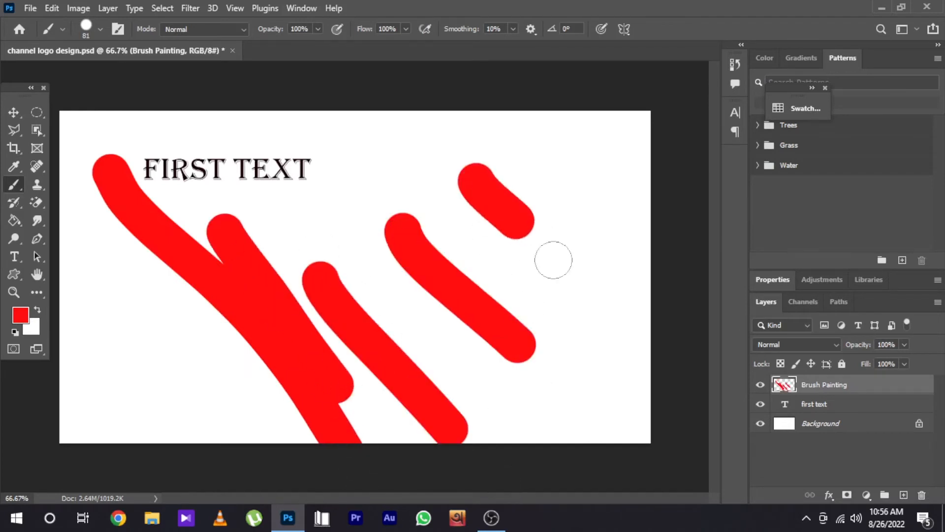
{"action": "left_click_drag", "start_coordinate": [535, 148], "coordinate": [550, 170]}
{"action": "left_click_drag", "start_coordinate": [592, 245], "coordinate": [608, 270]}
{"action": "left_click_drag", "start_coordinate": [87, 342], "coordinate": [224, 441]}
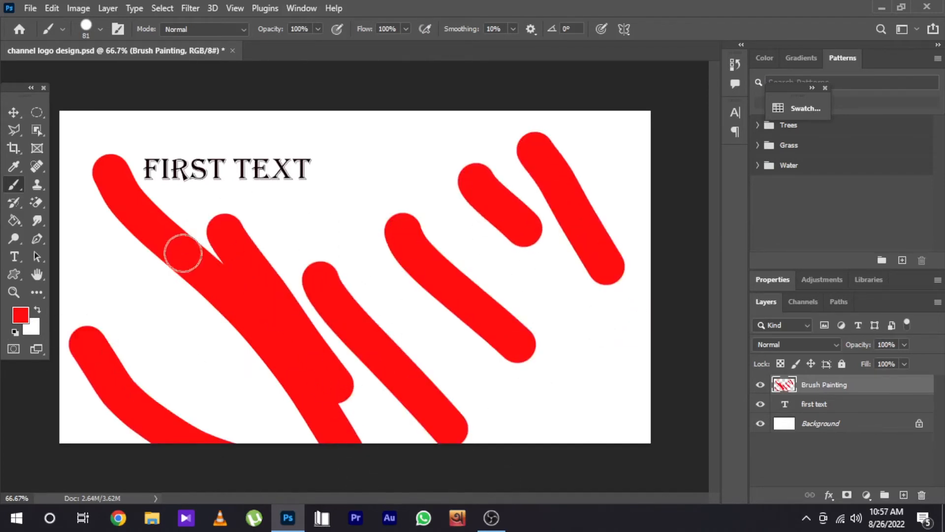
{"action": "left_click_drag", "start_coordinate": [184, 249], "coordinate": [194, 334]}
{"action": "left_click_drag", "start_coordinate": [120, 288], "coordinate": [249, 377]}
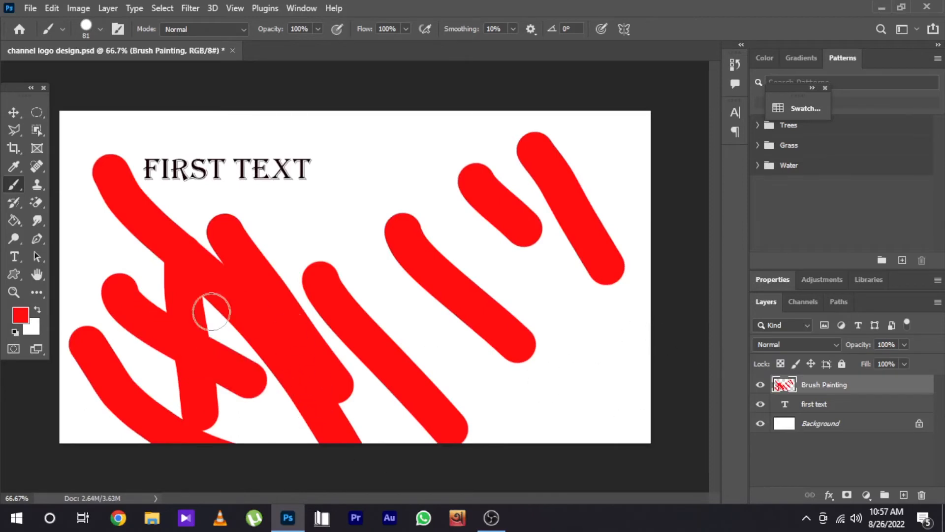
{"action": "left_click_drag", "start_coordinate": [229, 127], "coordinate": [154, 317]}
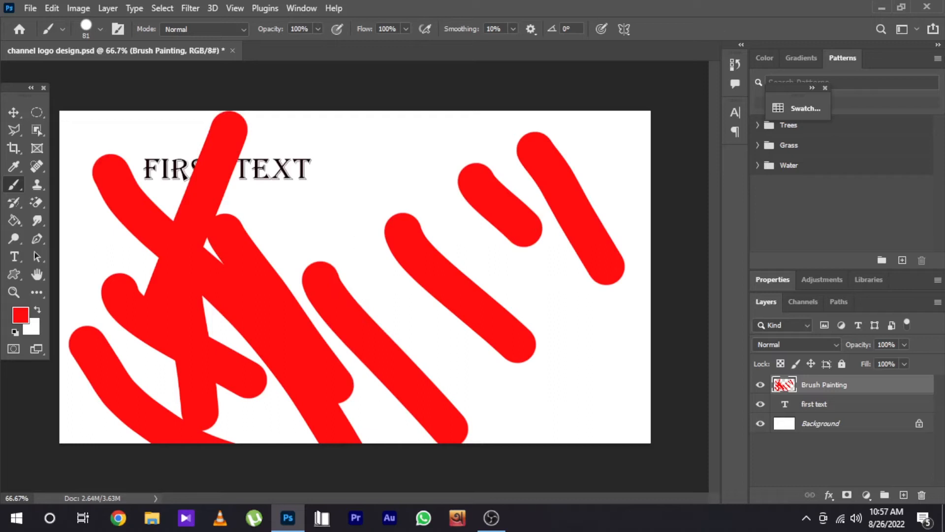
Step: Select the Brush Painting layer and switch from the Magic Eraser to the standard Eraser tool
{"action": "left_click", "coordinate": [813, 402]}
{"action": "left_click", "coordinate": [815, 390]}
{"action": "left_click", "coordinate": [37, 202]}
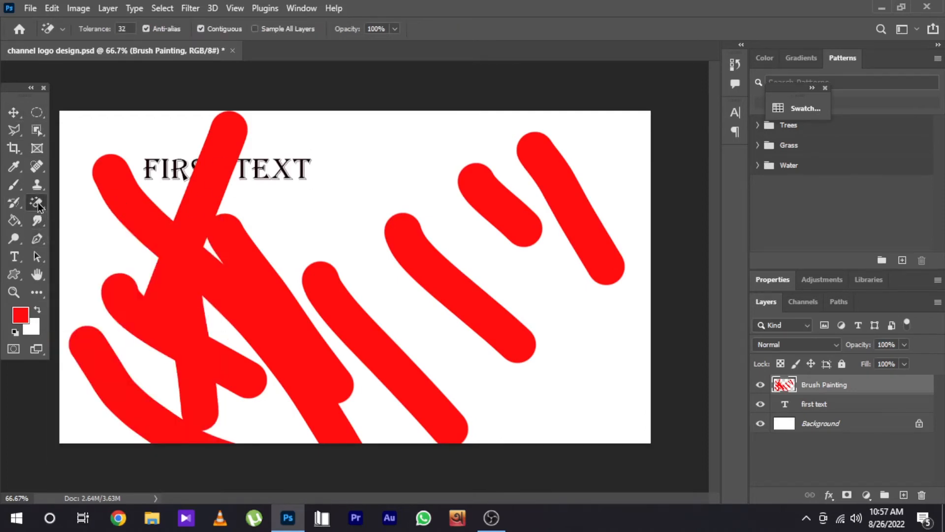
{"action": "right_click", "coordinate": [37, 202]}
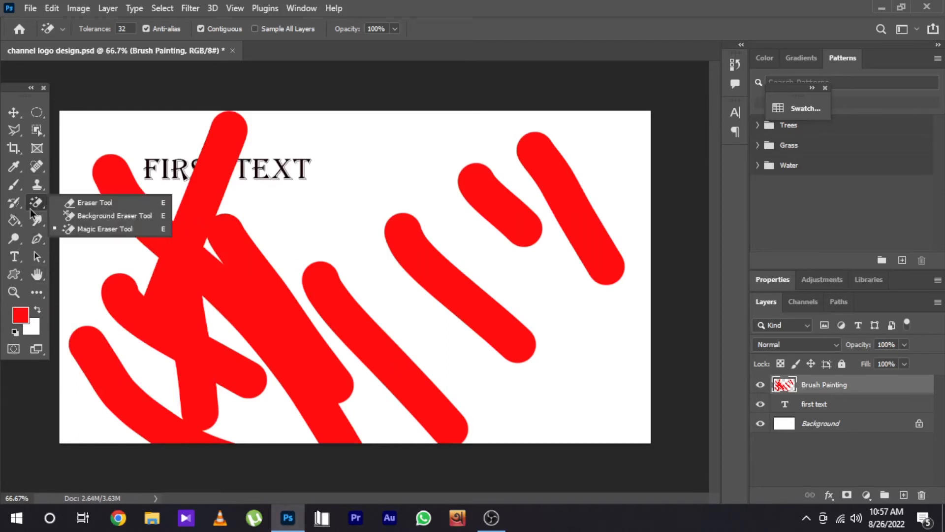
{"action": "left_click", "coordinate": [75, 203]}
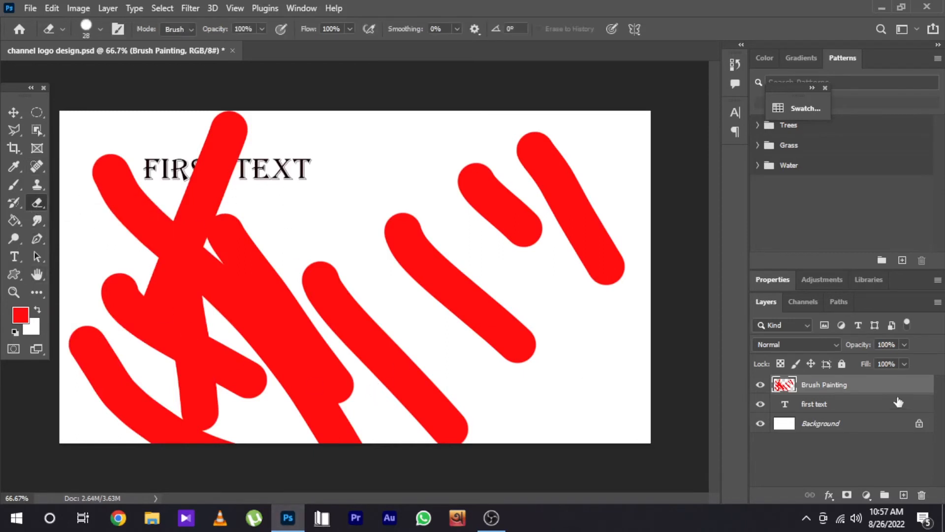
Step: Rasterize the first text layer and erase the first letters of the word TEXT
{"action": "left_click", "coordinate": [850, 410]}
{"action": "left_click", "coordinate": [311, 168]}
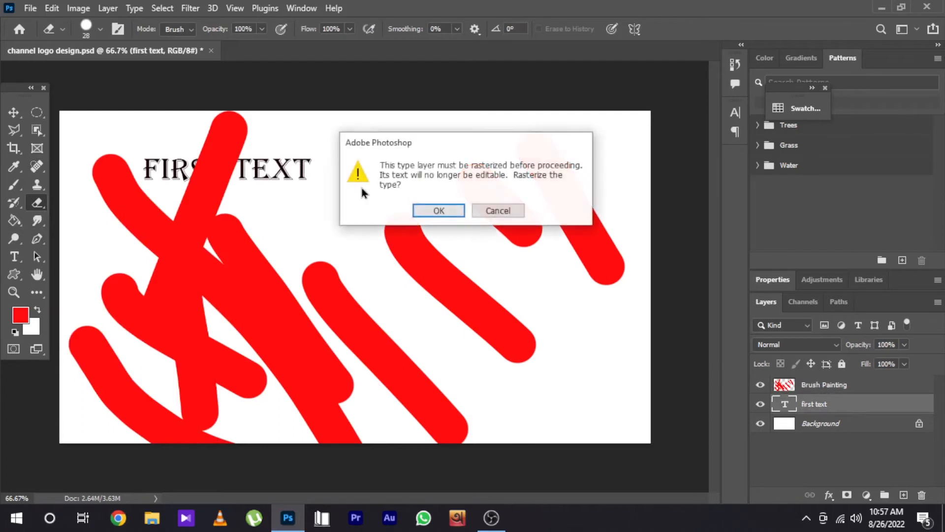
{"action": "left_click", "coordinate": [412, 209]}
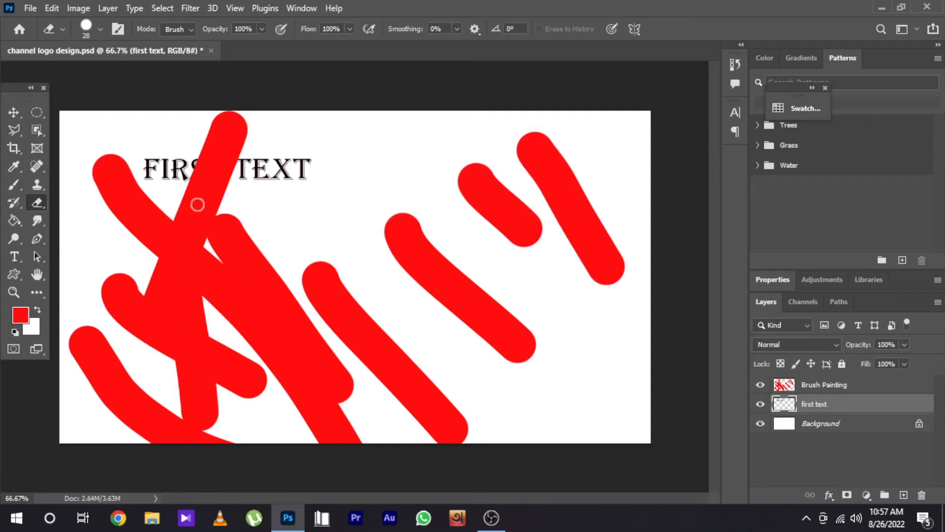
{"action": "mouse_move", "coordinate": [245, 162]}
{"action": "left_mouse_down"}
{"action": "mouse_move", "coordinate": [246, 174]}
{"action": "mouse_move", "coordinate": [271, 170]}
{"action": "mouse_move", "coordinate": [269, 190]}
{"action": "left_mouse_up"}
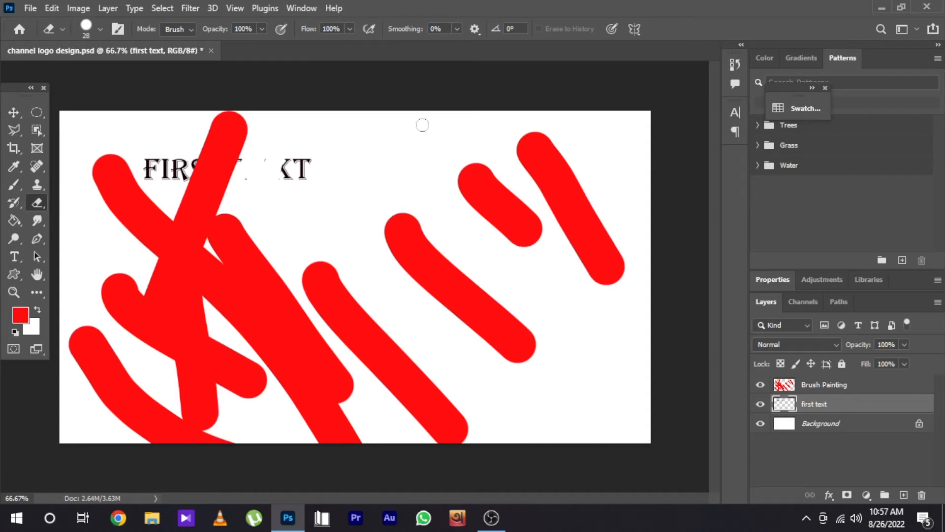
Step: Undo the eraser strokes and the rasterizing of the first text layer
{"action": "left_click", "coordinate": [52, 7]}
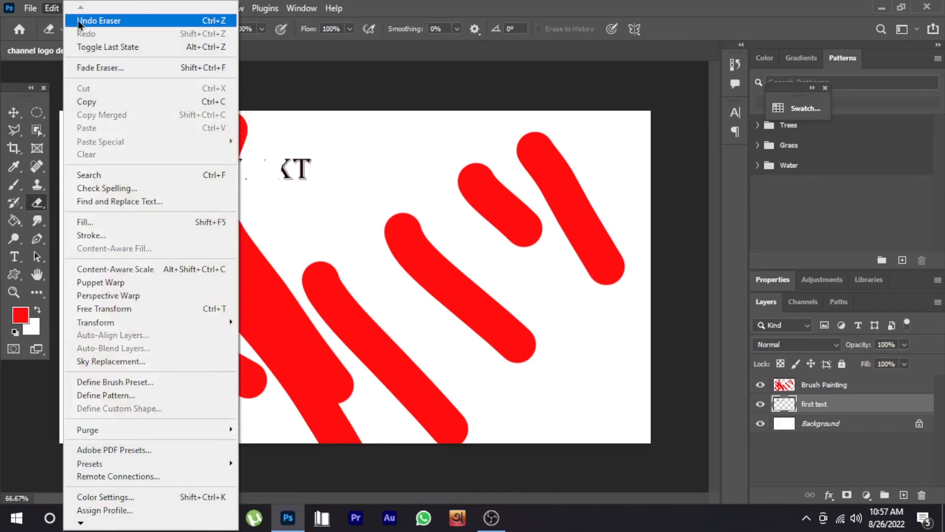
{"action": "left_click", "coordinate": [79, 20]}
{"action": "left_click", "coordinate": [52, 8]}
{"action": "left_click", "coordinate": [78, 21]}
{"action": "left_click", "coordinate": [52, 8]}
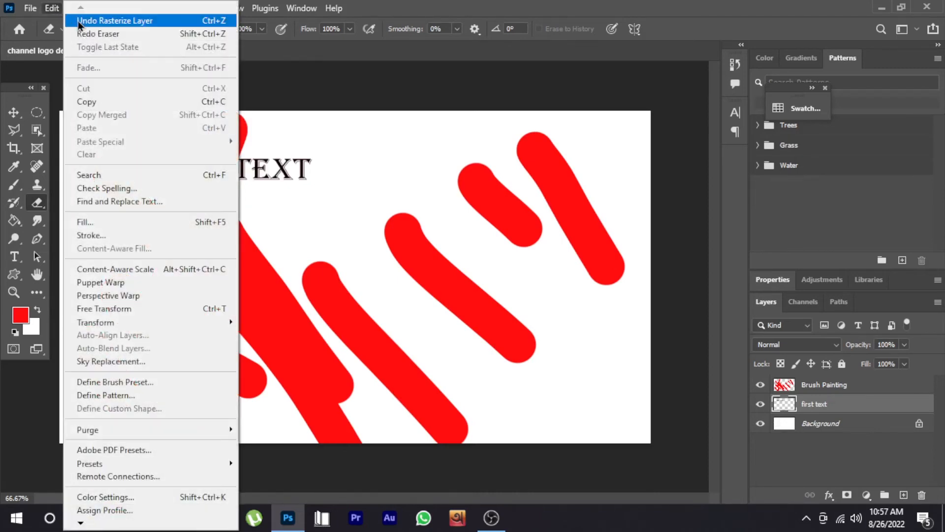
{"action": "left_click", "coordinate": [79, 21]}
{"action": "left_click", "coordinate": [52, 8]}
{"action": "left_click", "coordinate": [52, 8]}
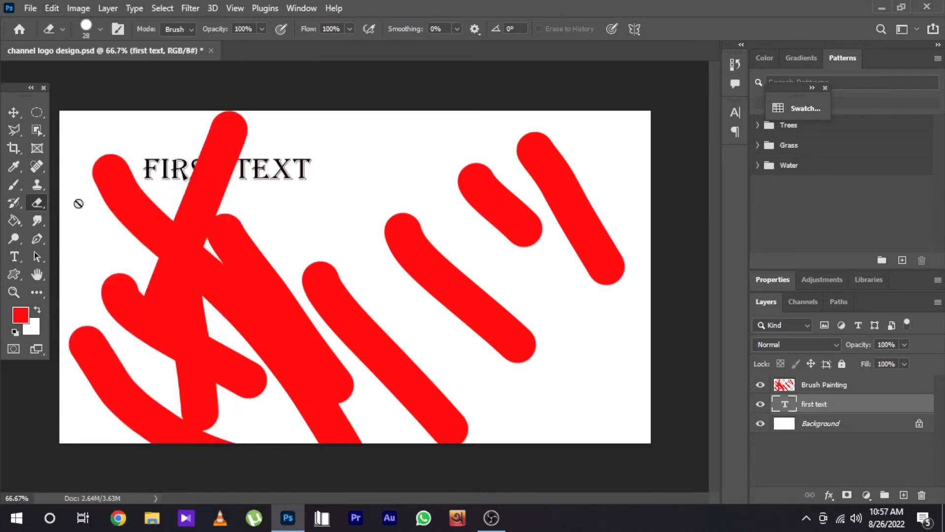
Step: Erase the part of the red brush stroke covering the first text on the Brush Painting layer
{"action": "left_click", "coordinate": [835, 389]}
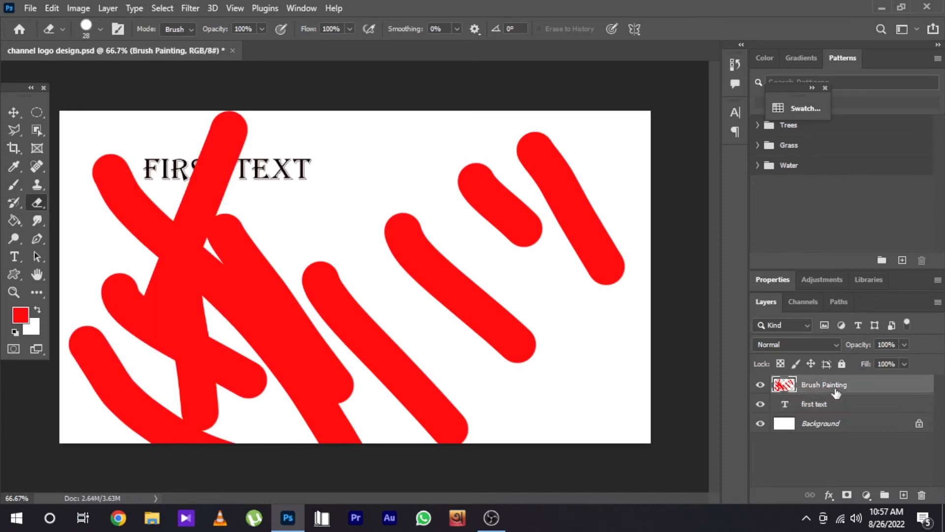
{"action": "mouse_move", "coordinate": [264, 116]}
{"action": "left_mouse_down"}
{"action": "mouse_move", "coordinate": [248, 80]}
{"action": "mouse_move", "coordinate": [221, 189]}
{"action": "mouse_move", "coordinate": [245, 159]}
{"action": "mouse_move", "coordinate": [241, 107]}
{"action": "mouse_move", "coordinate": [191, 177]}
{"action": "mouse_move", "coordinate": [226, 97]}
{"action": "mouse_move", "coordinate": [179, 212]}
{"action": "mouse_move", "coordinate": [216, 157]}
{"action": "left_mouse_up"}
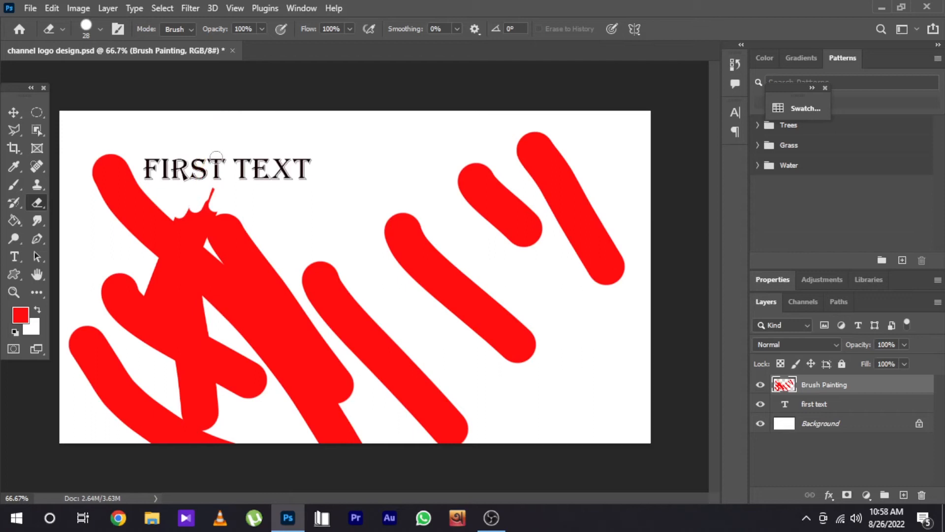
Step: Switch to Chrome and search Google Images for "logo design"
{"action": "left_click", "coordinate": [128, 519]}
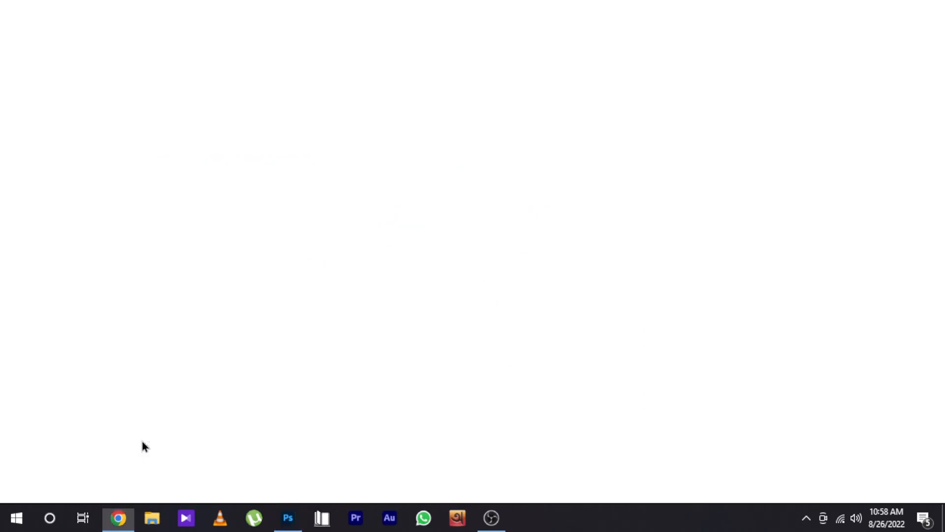
{"action": "type", "text": "logo design"}
{"action": "key", "text": "Return"}
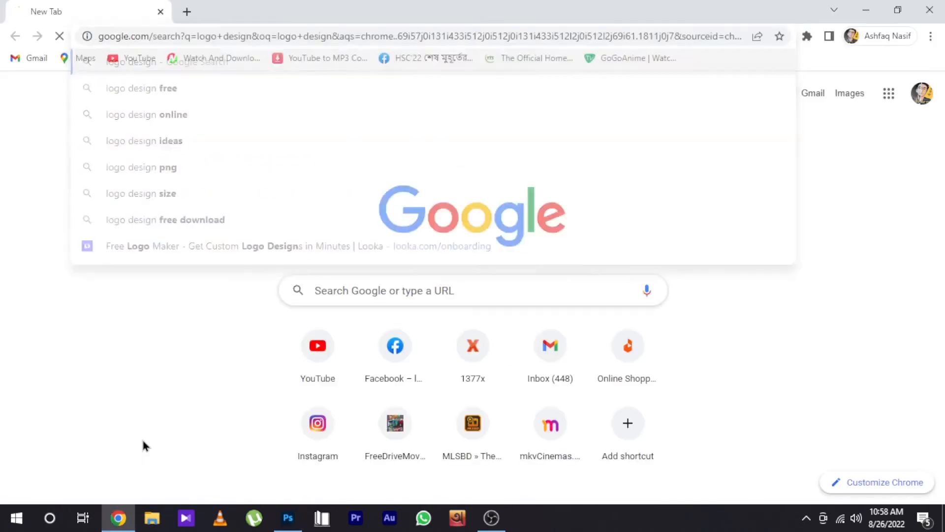
{"action": "left_click", "coordinate": [200, 148]}
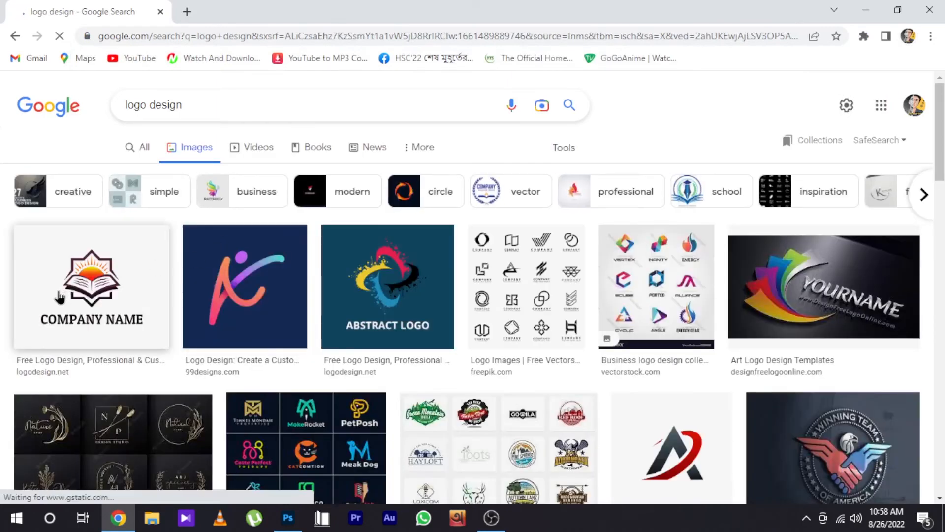
Step: Find the fivesquid 3D logo design sheet among the image results and save it to the Desktop as a JPEG
{"action": "scroll", "coordinate": [57, 304], "scroll_direction": "down", "scroll_amount": 5}
{"action": "scroll", "coordinate": [55, 306], "scroll_direction": "down", "scroll_amount": 10}
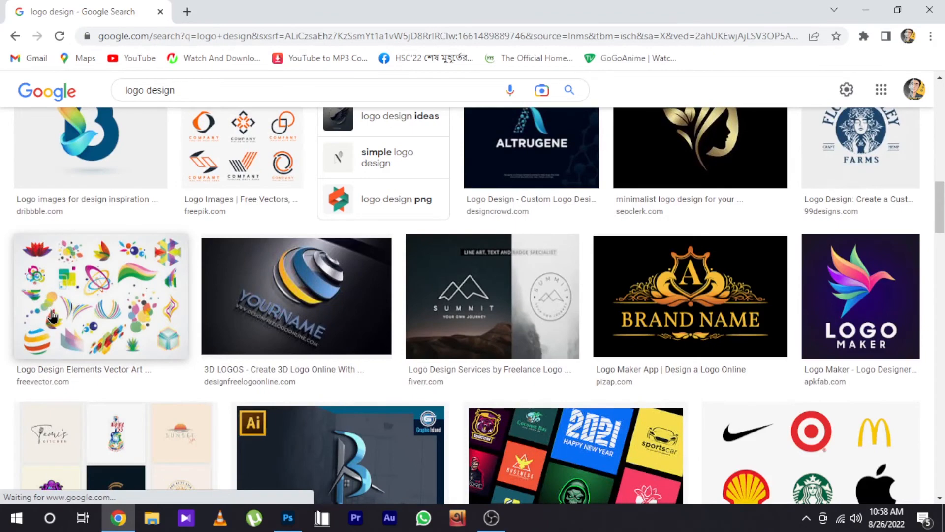
{"action": "scroll", "coordinate": [53, 318], "scroll_direction": "down", "scroll_amount": 8}
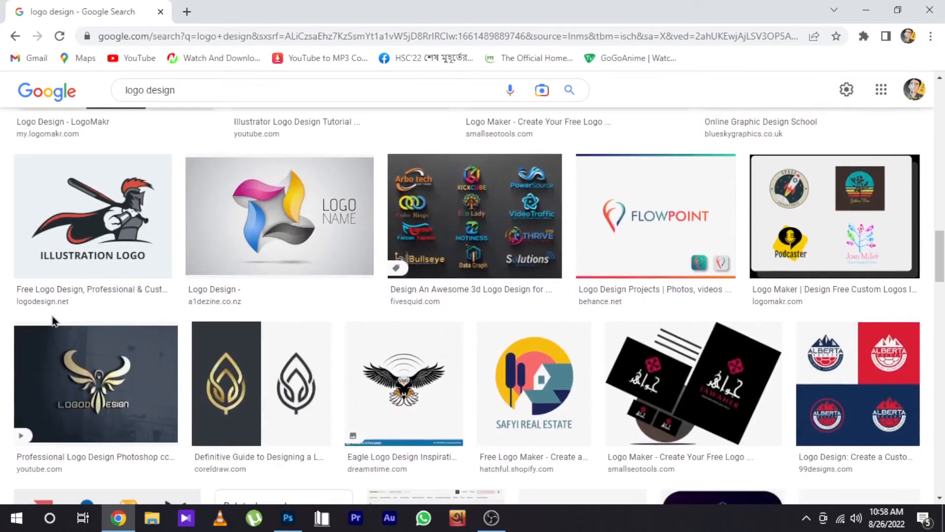
{"action": "scroll", "coordinate": [52, 319], "scroll_direction": "down", "scroll_amount": 3}
{"action": "scroll", "coordinate": [269, 327], "scroll_direction": "up", "scroll_amount": 4}
{"action": "left_click", "coordinate": [435, 294]}
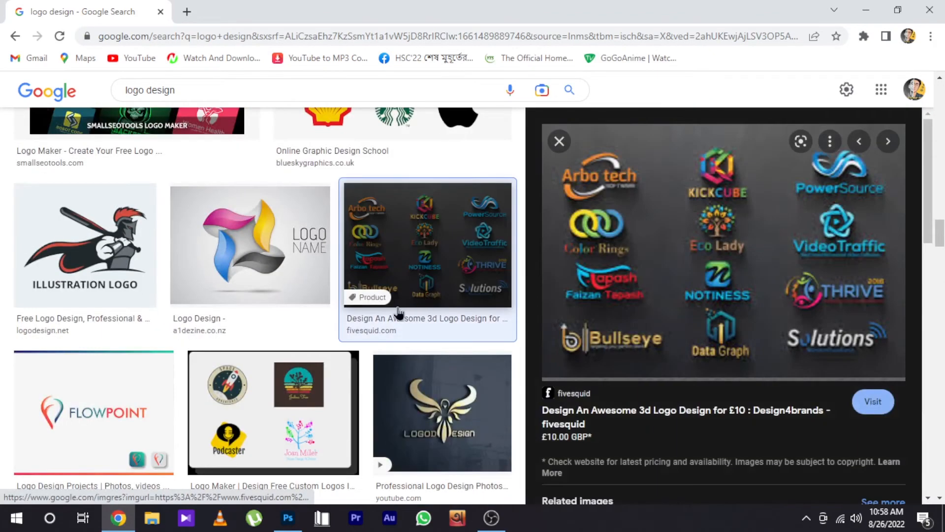
{"action": "right_click", "coordinate": [696, 240]}
{"action": "left_click", "coordinate": [768, 380]}
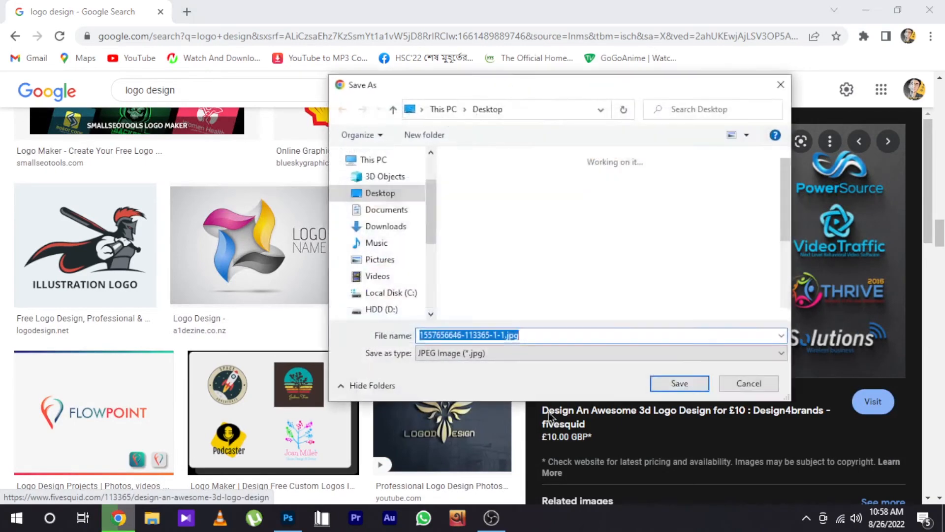
{"action": "key", "text": "Return"}
Step: Open the downloaded logo sheet and examine the Arbo tech and KICKCUBE logos up close
{"action": "left_click", "coordinate": [47, 489]}
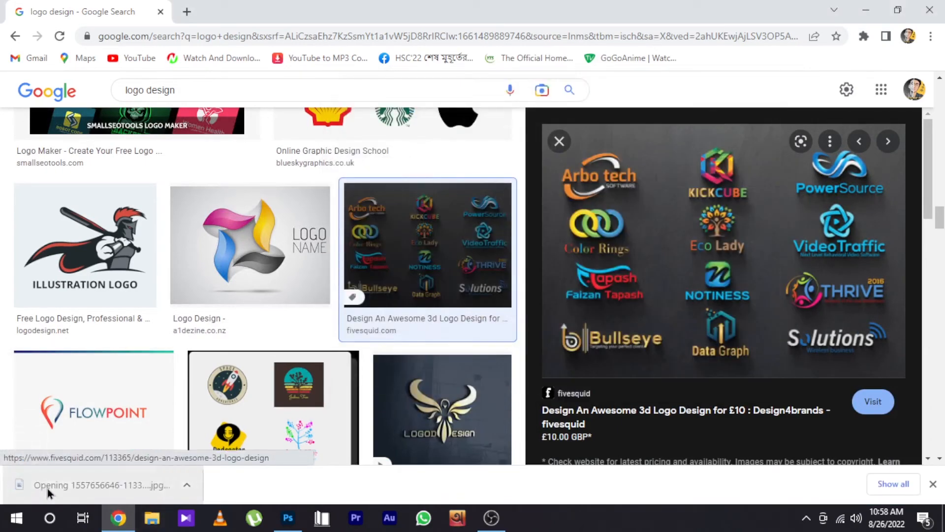
{"action": "scroll", "coordinate": [285, 184], "scroll_direction": "up", "scroll_amount": 3}
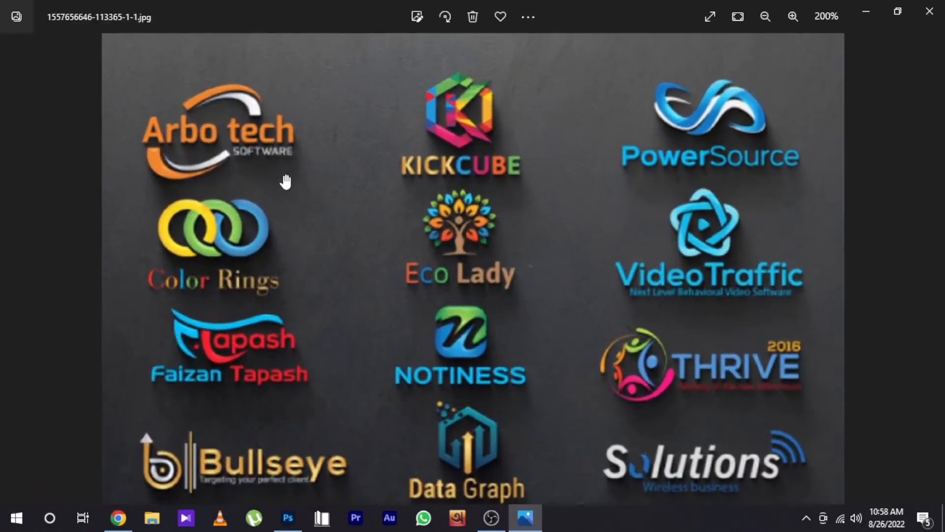
{"action": "scroll", "coordinate": [242, 194], "scroll_direction": "up", "scroll_amount": 5}
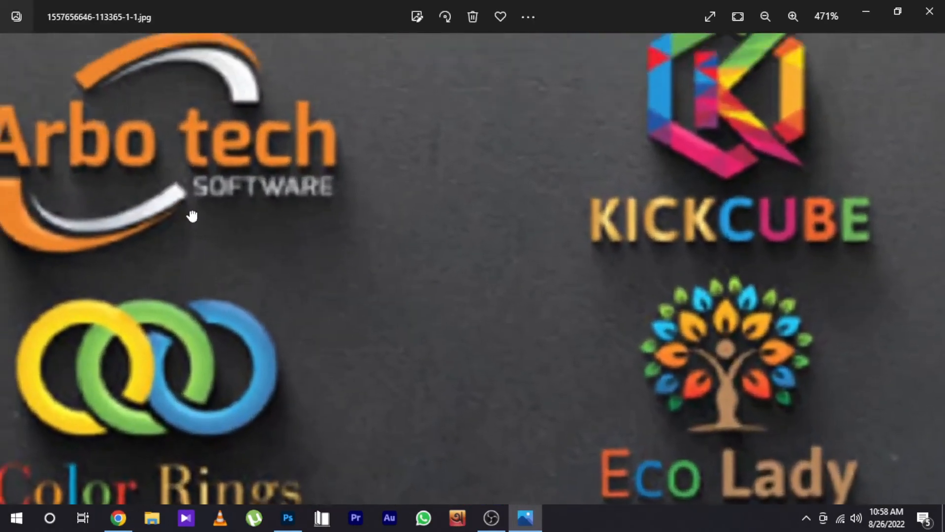
{"action": "left_click_drag", "start_coordinate": [193, 216], "coordinate": [321, 357]}
{"action": "scroll", "coordinate": [231, 319], "scroll_direction": "up", "scroll_amount": 1}
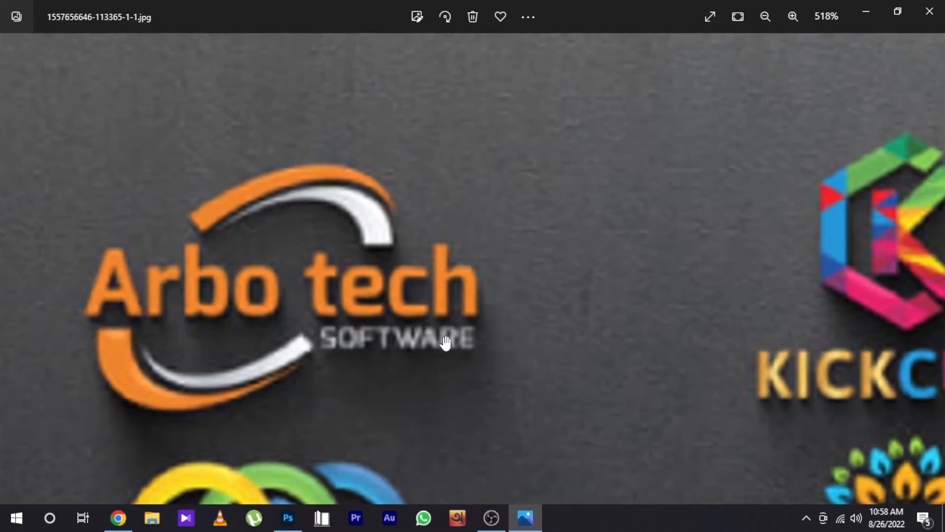
{"action": "left_click_drag", "start_coordinate": [445, 342], "coordinate": [417, 319]}
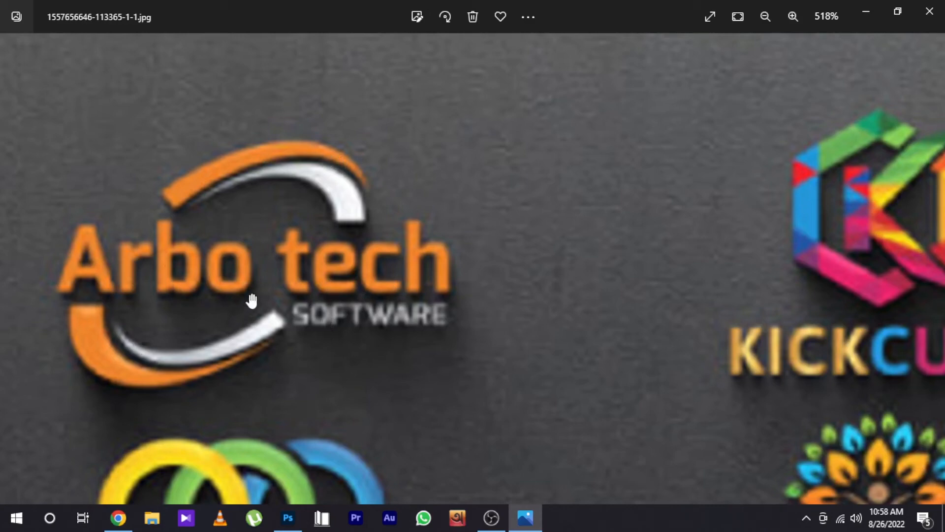
{"action": "left_click_drag", "start_coordinate": [324, 298], "coordinate": [53, 292]}
{"action": "left_click_drag", "start_coordinate": [471, 384], "coordinate": [57, 327]}
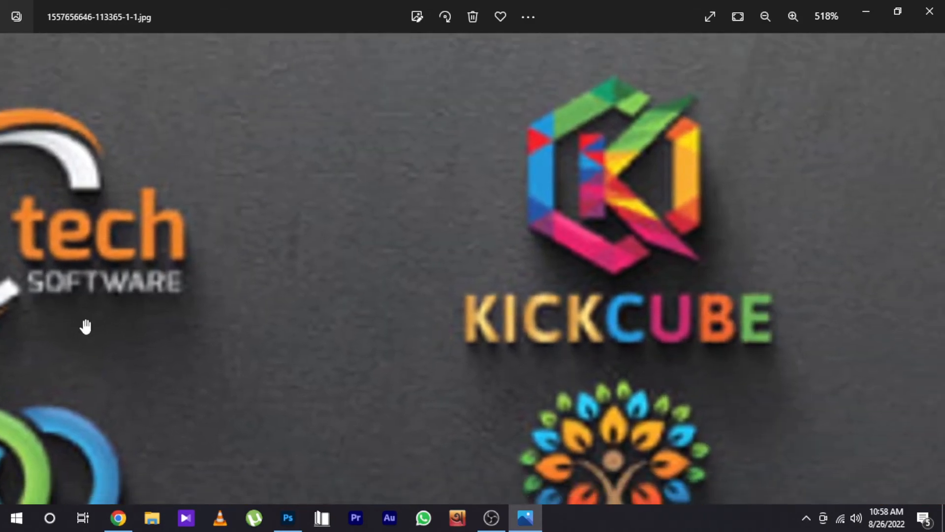
{"action": "scroll", "coordinate": [273, 380], "scroll_direction": "down", "scroll_amount": 5}
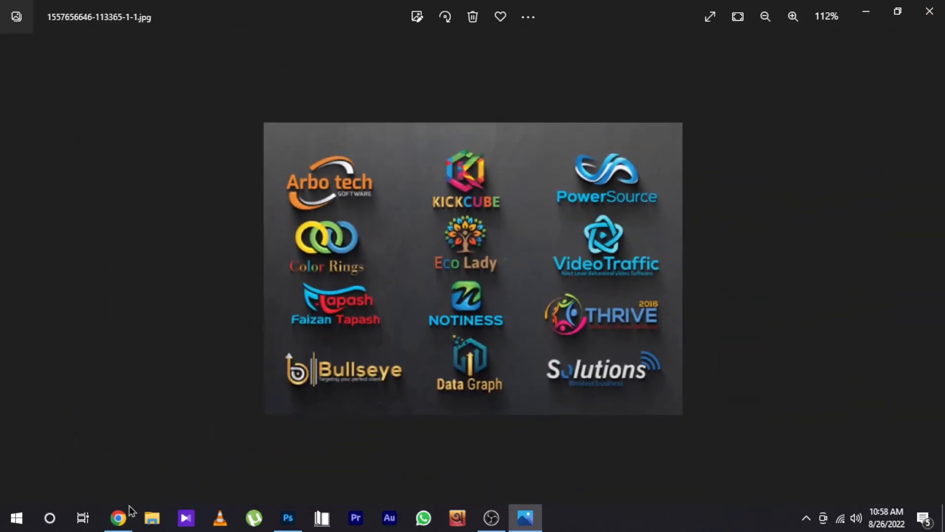
Step: Return to the Chrome image results and save Fiverr's red LIONFLAME logo image to the Desktop
{"action": "left_click", "coordinate": [118, 517]}
{"action": "scroll", "coordinate": [339, 316], "scroll_direction": "down", "scroll_amount": 5}
{"action": "scroll", "coordinate": [339, 316], "scroll_direction": "down", "scroll_amount": 4}
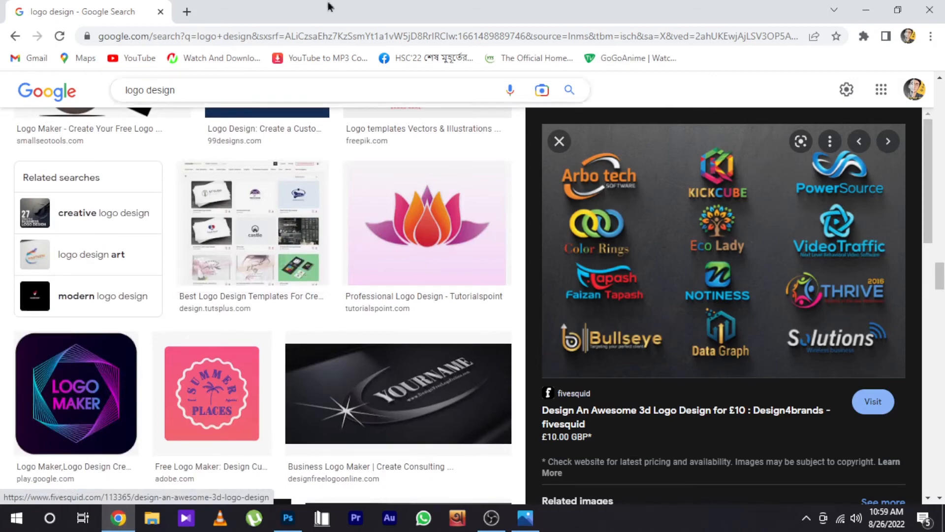
{"action": "scroll", "coordinate": [544, 190], "scroll_direction": "down", "scroll_amount": 8}
{"action": "scroll", "coordinate": [369, 269], "scroll_direction": "down", "scroll_amount": 10}
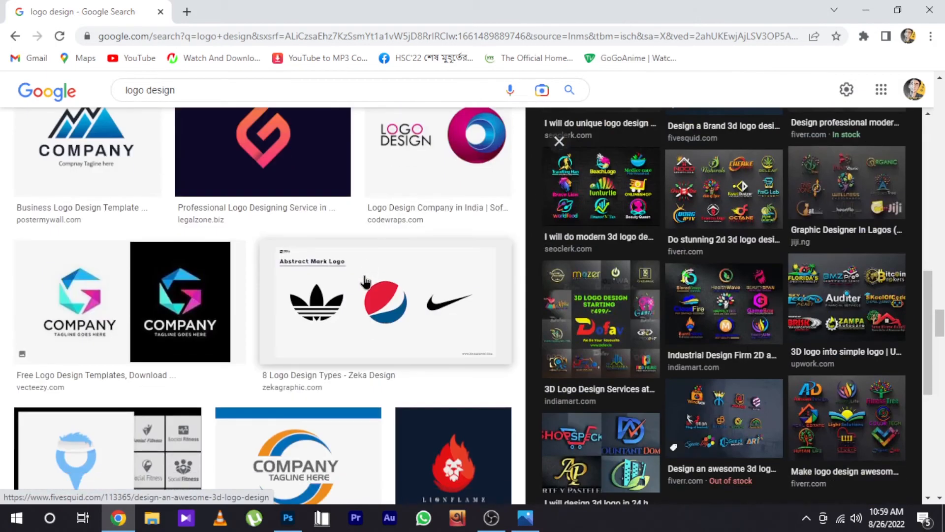
{"action": "scroll", "coordinate": [374, 276], "scroll_direction": "down", "scroll_amount": 1}
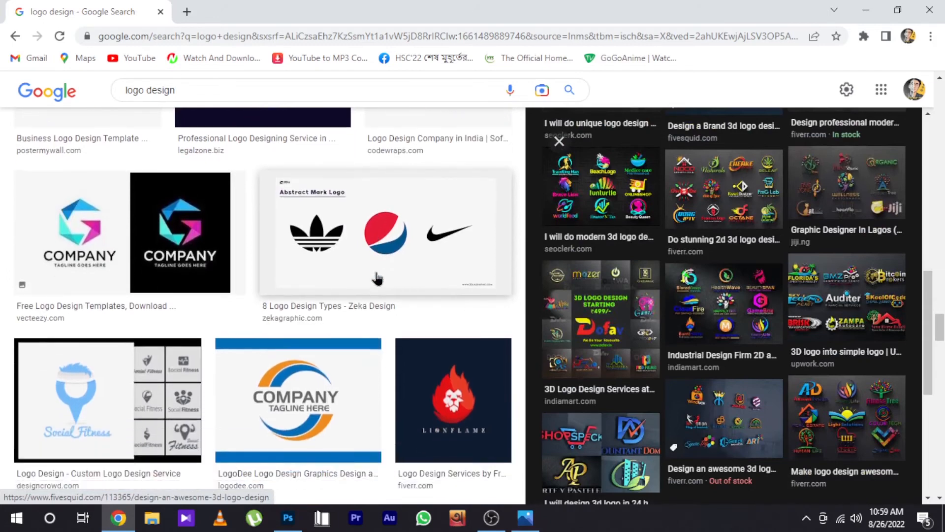
{"action": "left_click", "coordinate": [448, 399]}
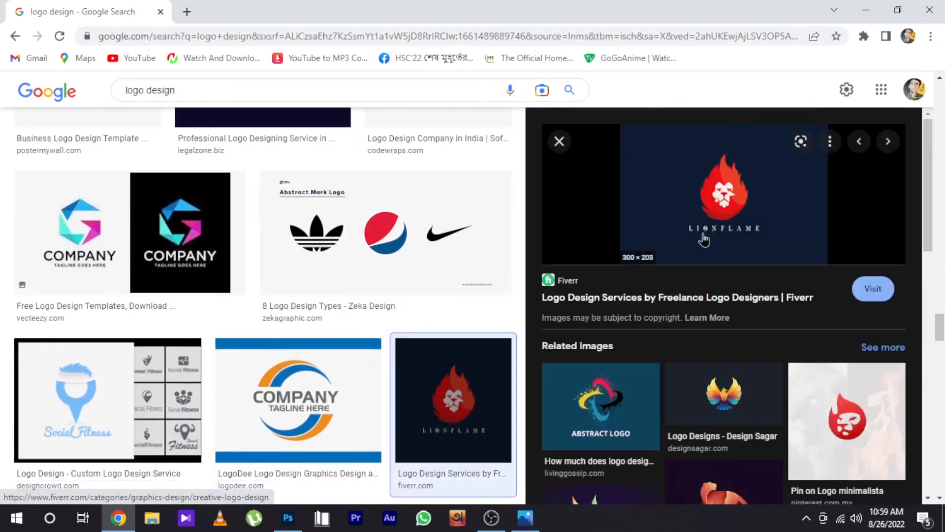
{"action": "right_click", "coordinate": [701, 183]}
{"action": "left_click", "coordinate": [746, 335]}
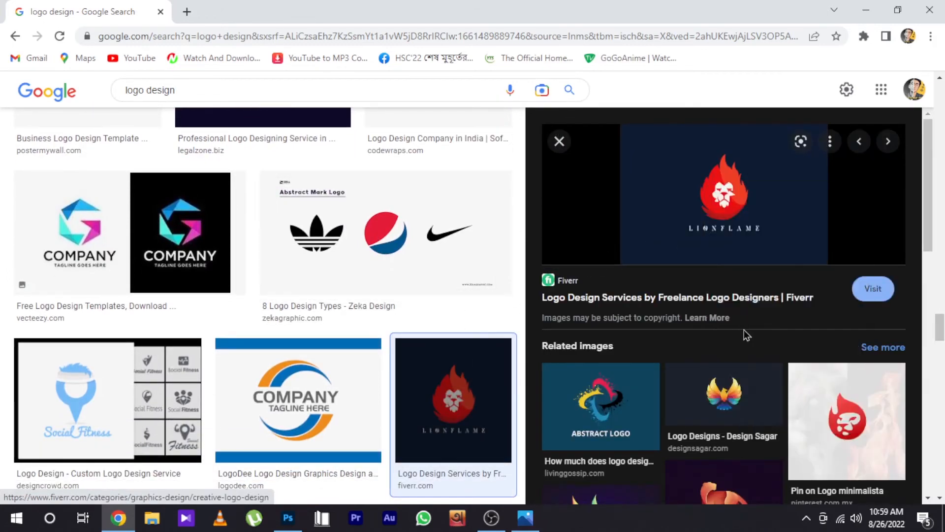
{"action": "key", "text": "Return"}
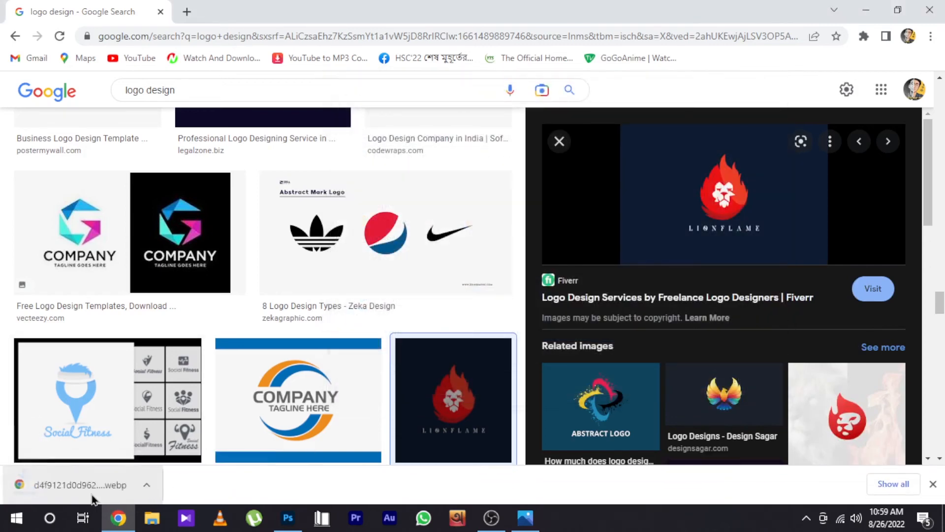
Step: Open the downloaded LIONFLAME image and examine its flame, lion face and lettering enlarged
{"action": "left_click", "coordinate": [92, 494]}
{"action": "scroll", "coordinate": [449, 301], "scroll_direction": "up", "scroll_amount": 4}
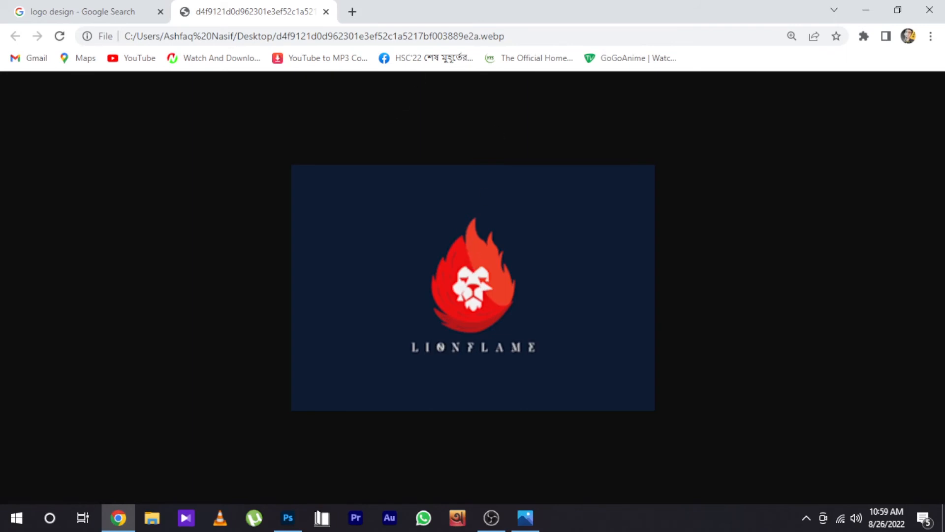
Step: Switch back to Photoshop, then hide the first text layer and show it again
{"action": "left_click", "coordinate": [288, 517]}
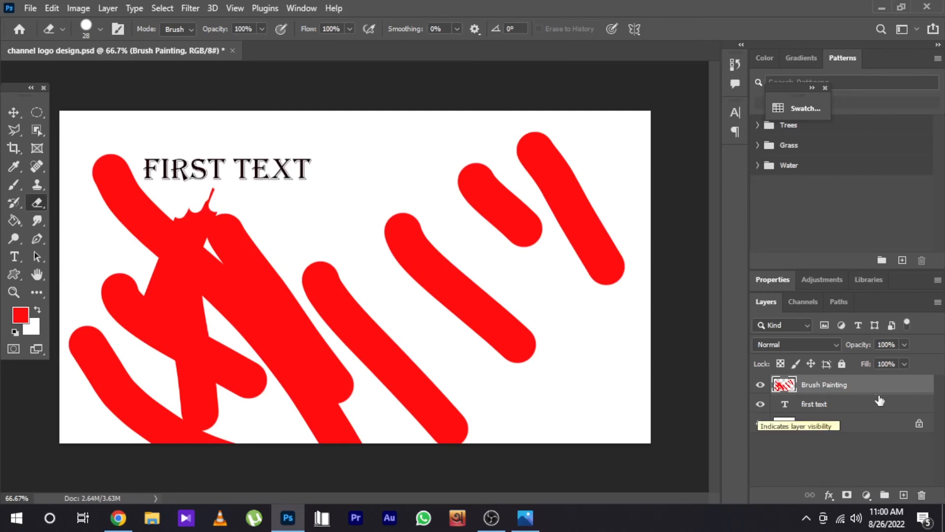
{"action": "left_click", "coordinate": [765, 408]}
{"action": "left_click", "coordinate": [762, 405]}
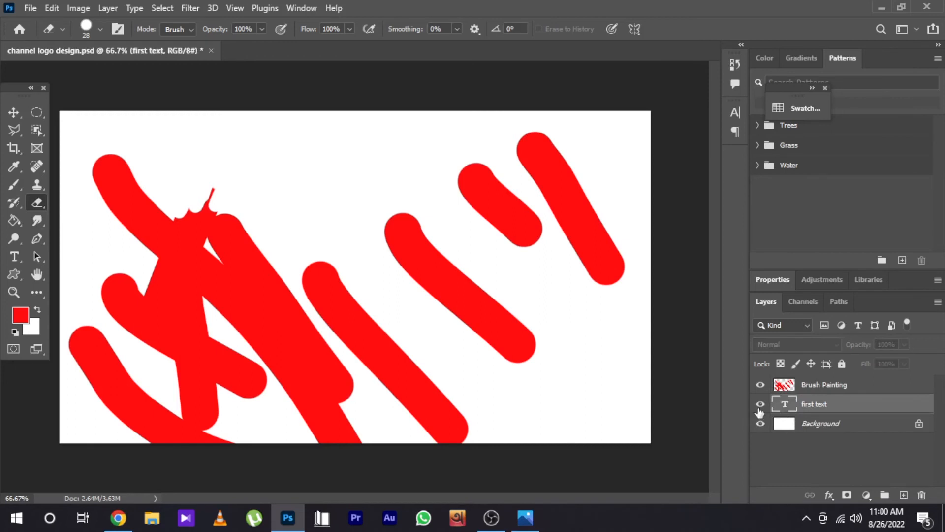
{"action": "left_click", "coordinate": [760, 403]}
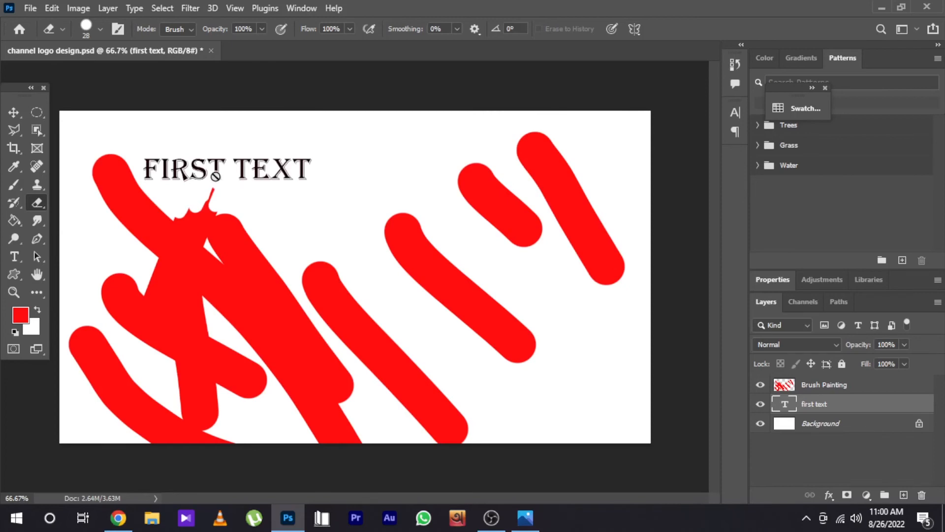
Step: Save the changes to channel logo design.psd
{"action": "left_click", "coordinate": [30, 7]}
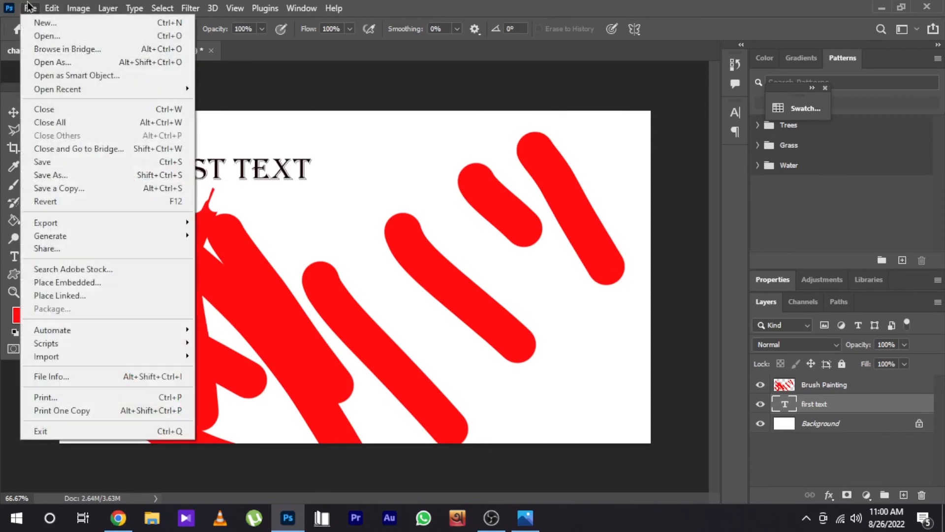
{"action": "left_click", "coordinate": [49, 162]}
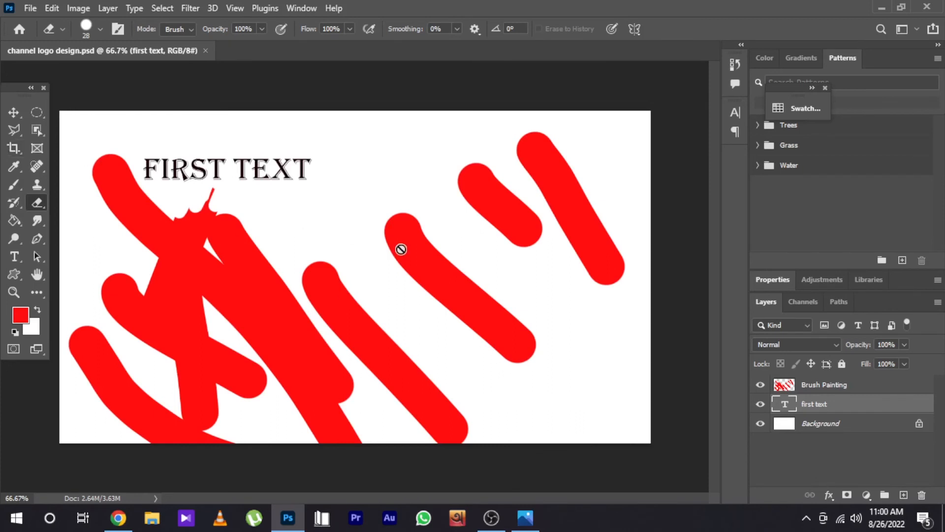
Step: Reposition the Brush Painting layer's red strokes on the canvas without moving the text
{"action": "left_click", "coordinate": [817, 385]}
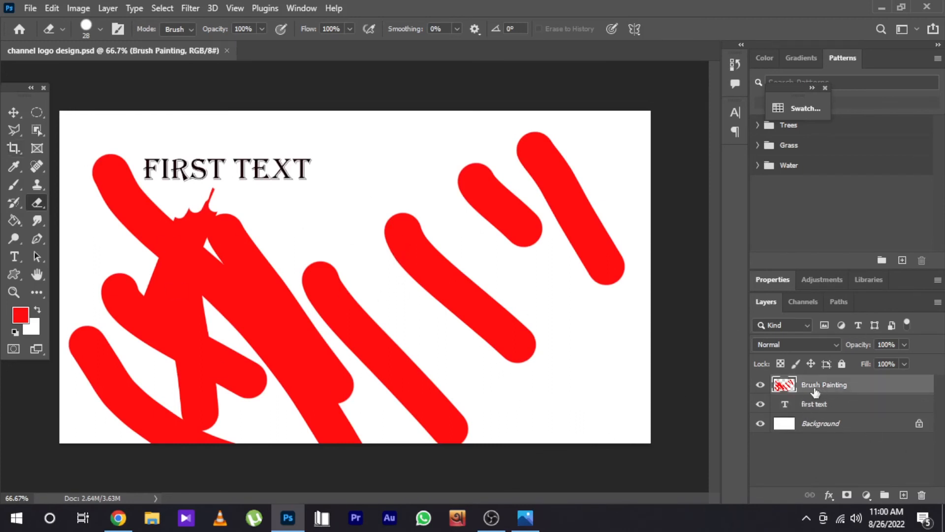
{"action": "left_click", "coordinate": [13, 112]}
{"action": "mouse_move", "coordinate": [362, 296]}
{"action": "left_mouse_down"}
{"action": "mouse_move", "coordinate": [346, 385]}
{"action": "mouse_move", "coordinate": [347, 275]}
{"action": "mouse_move", "coordinate": [495, 350]}
{"action": "mouse_move", "coordinate": [274, 313]}
{"action": "mouse_move", "coordinate": [270, 301]}
{"action": "left_mouse_up"}
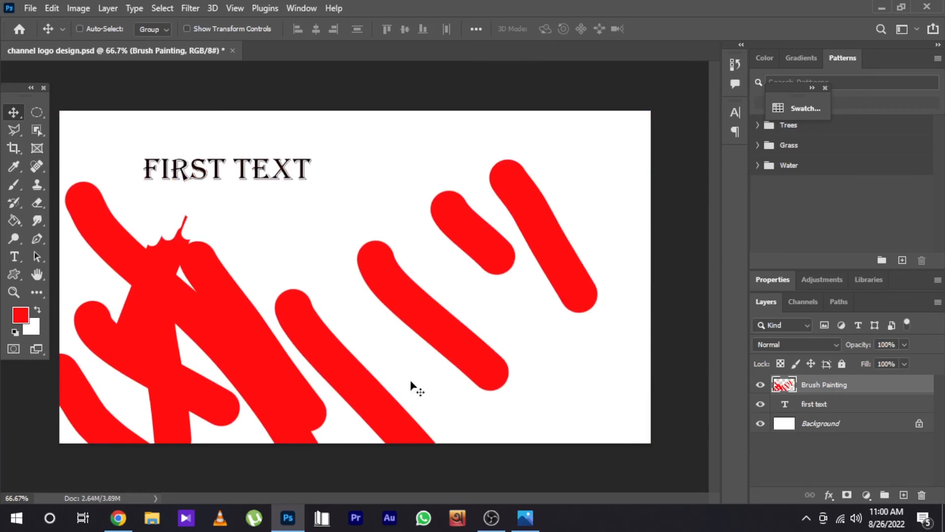
{"action": "key", "text": "shift+Right"}
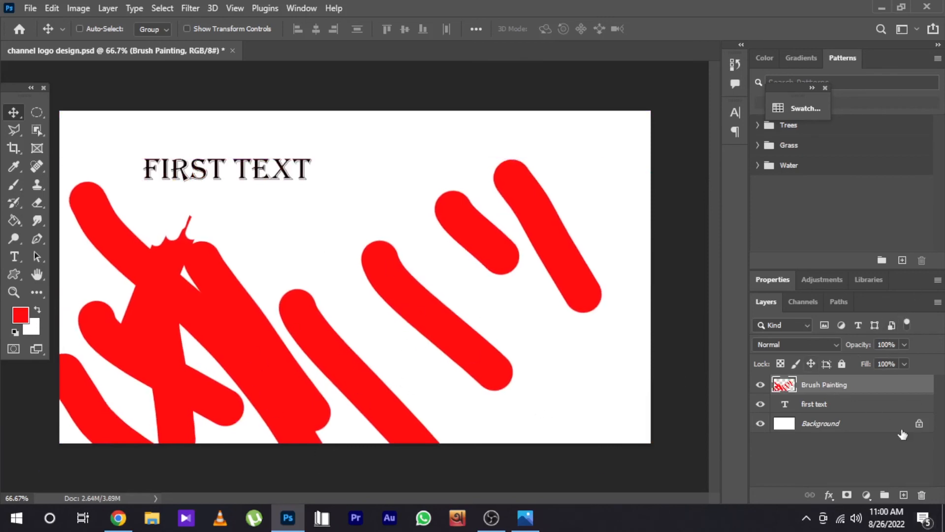
{"action": "left_click_drag", "start_coordinate": [217, 388], "coordinate": [249, 369]}
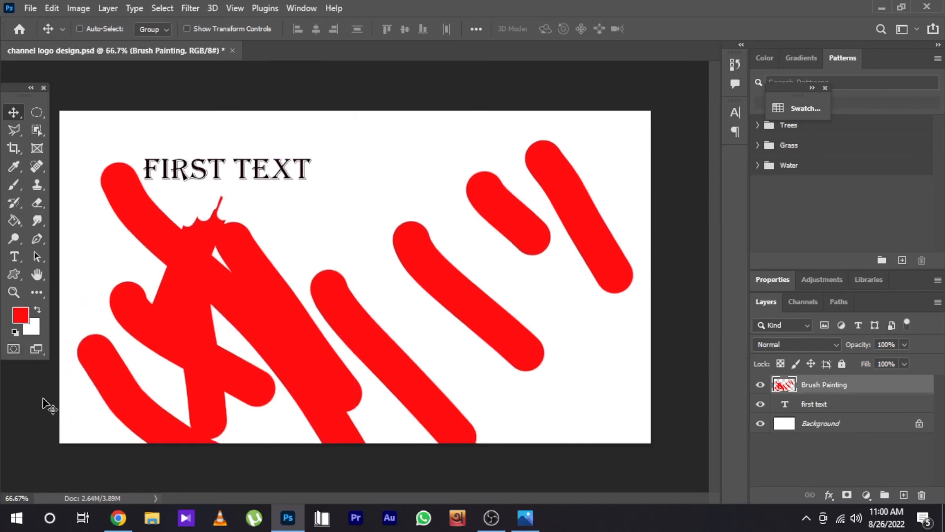
Step: Merge the Brush Painting, first text and Background layers into one, and convert the resulting background into a regular layer
{"action": "left_click", "coordinate": [814, 407], "text": "ctrl"}
{"action": "left_click", "coordinate": [814, 429], "text": "ctrl"}
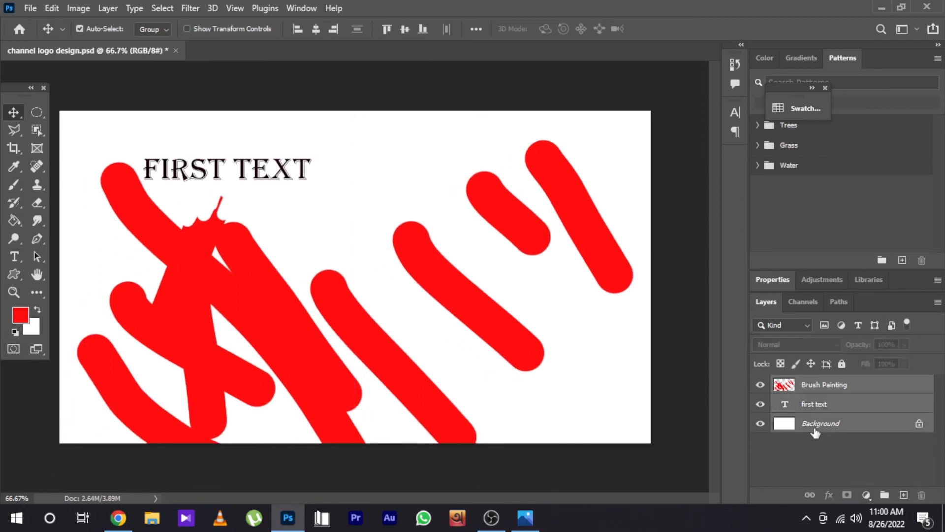
{"action": "key", "text": "ctrl+e"}
{"action": "right_click", "coordinate": [889, 383]}
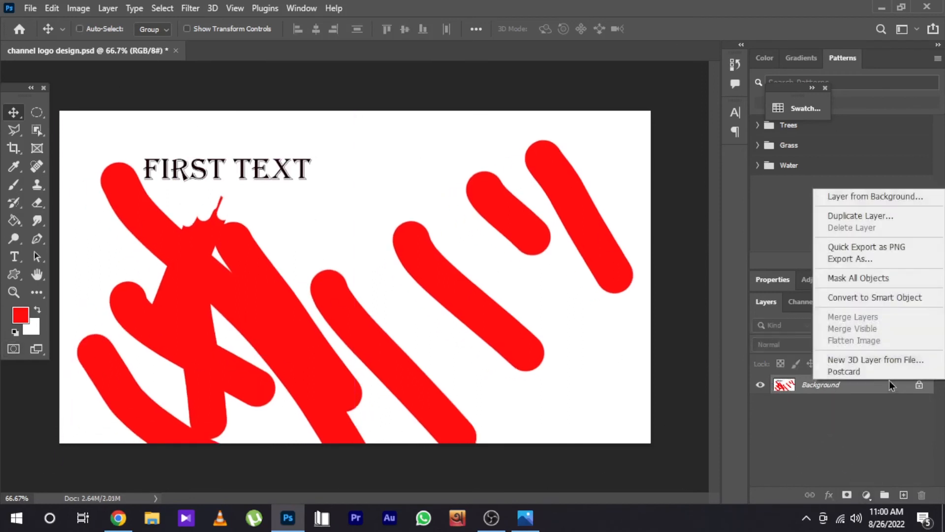
{"action": "left_click", "coordinate": [864, 198]}
{"action": "key", "text": "Return"}
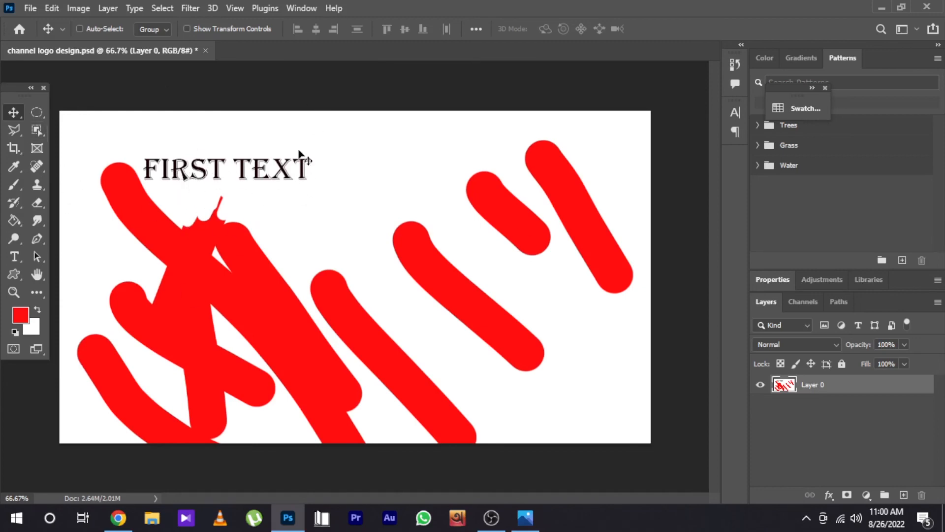
Step: Move the merged layer a little to the right, and undo the move, the background conversion and the merge
{"action": "left_click_drag", "start_coordinate": [270, 153], "coordinate": [287, 171]}
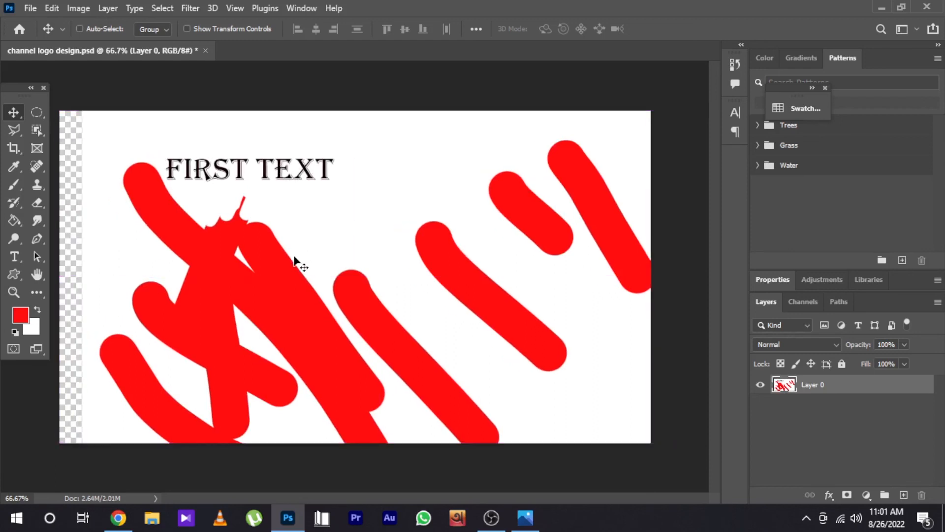
{"action": "key", "text": "ctrl+z"}
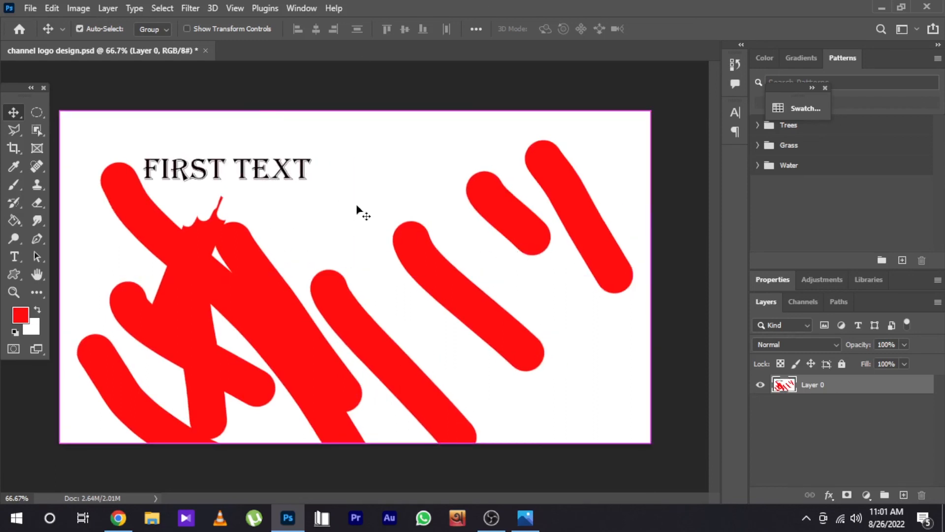
{"action": "key", "text": "z"}
{"action": "key", "text": "alt"}
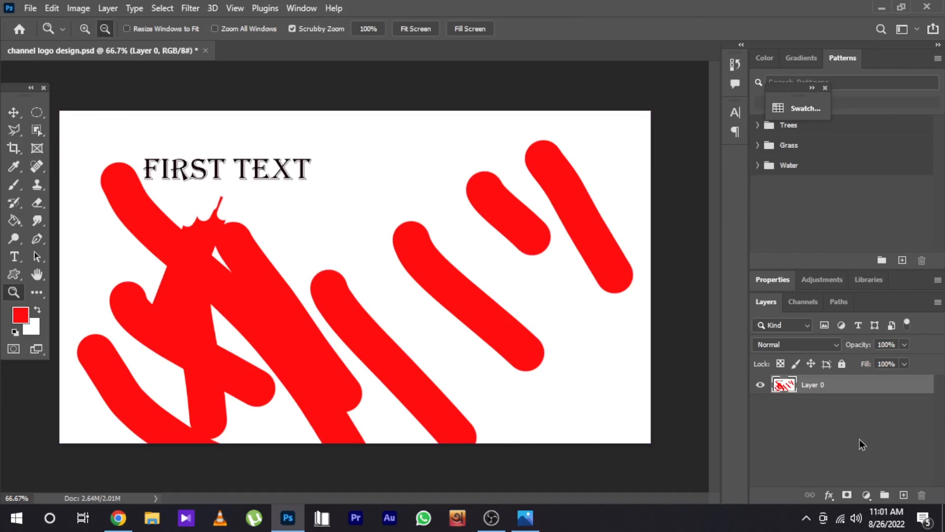
{"action": "left_click", "coordinate": [51, 8]}
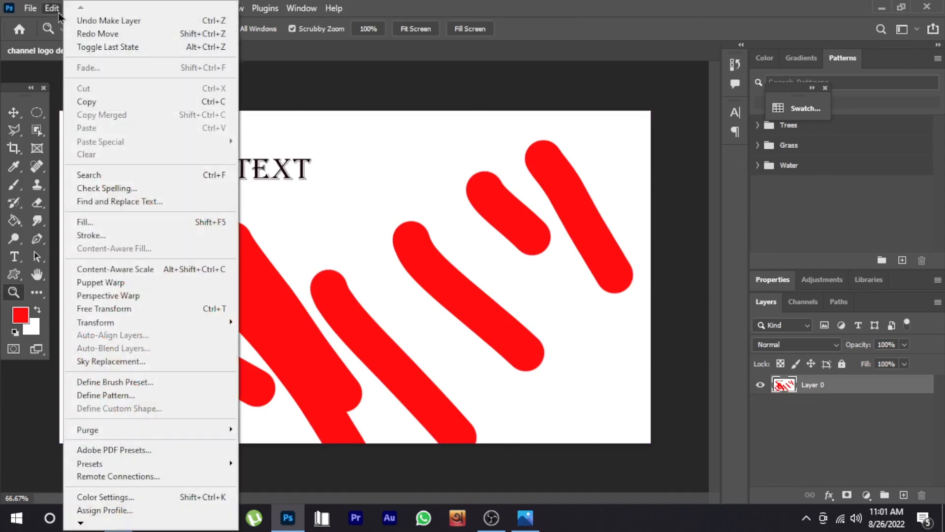
{"action": "left_click", "coordinate": [73, 20]}
{"action": "left_click", "coordinate": [51, 8]}
{"action": "left_click", "coordinate": [74, 20]}
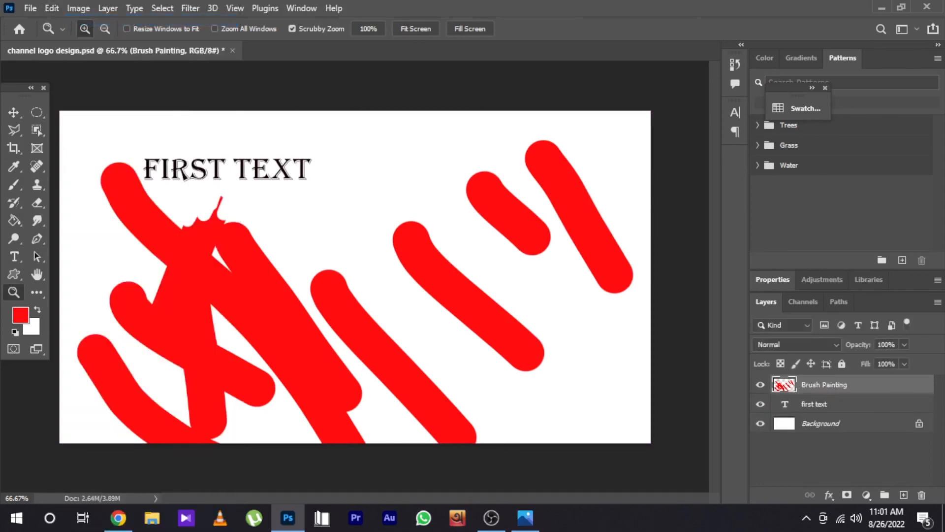
Step: Move the first text layer right and slightly up, and shift the Brush Painting layer upward separately
{"action": "left_click", "coordinate": [867, 409]}
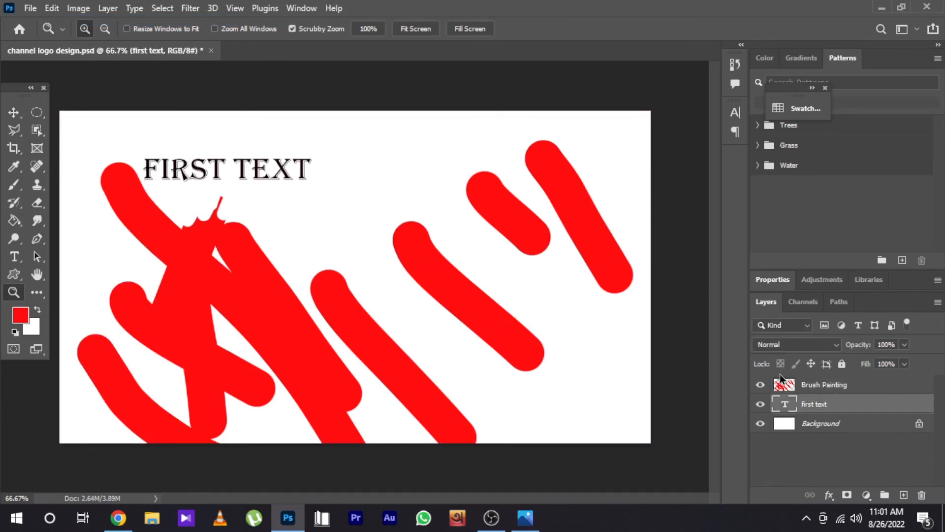
{"action": "key", "text": "v"}
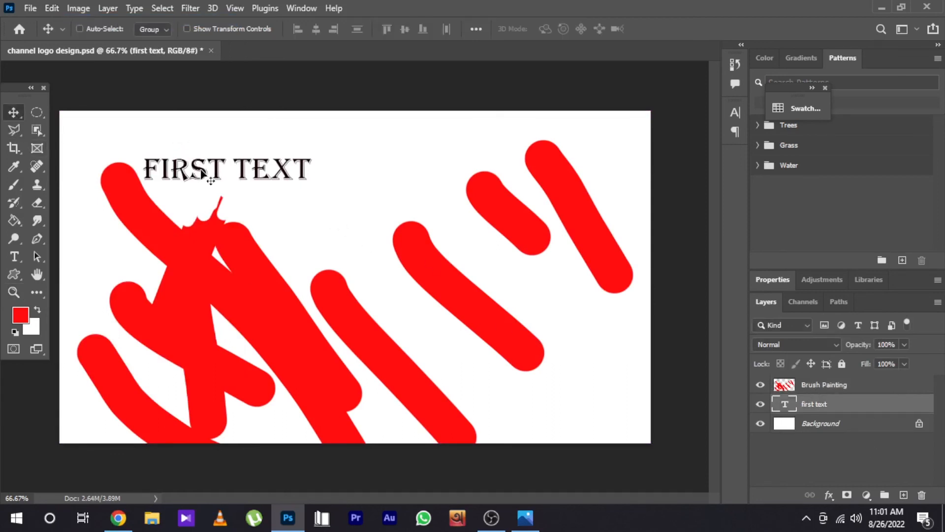
{"action": "left_click_drag", "start_coordinate": [180, 168], "coordinate": [246, 159]}
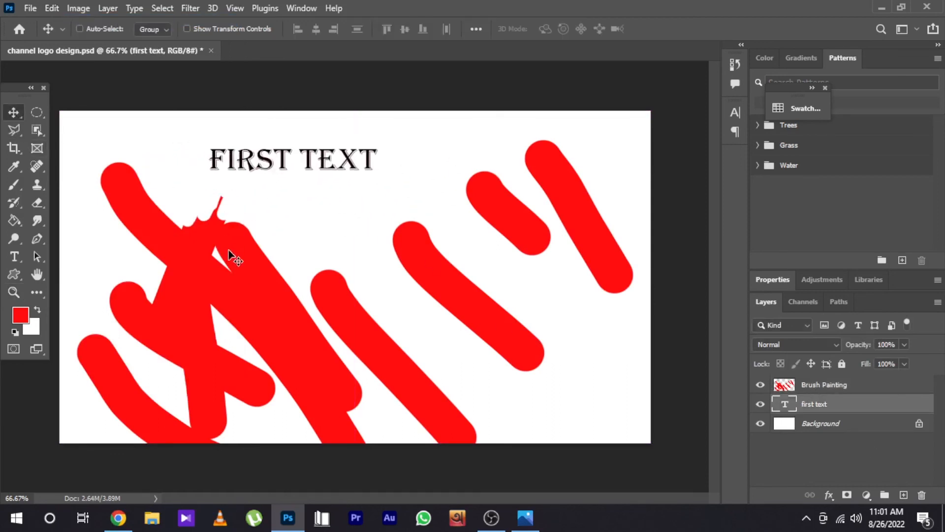
{"action": "left_click", "coordinate": [823, 389]}
{"action": "mouse_move", "coordinate": [231, 260]}
{"action": "left_mouse_down"}
{"action": "mouse_move", "coordinate": [240, 285]}
{"action": "mouse_move", "coordinate": [262, 231]}
{"action": "mouse_move", "coordinate": [242, 250]}
{"action": "left_mouse_up"}
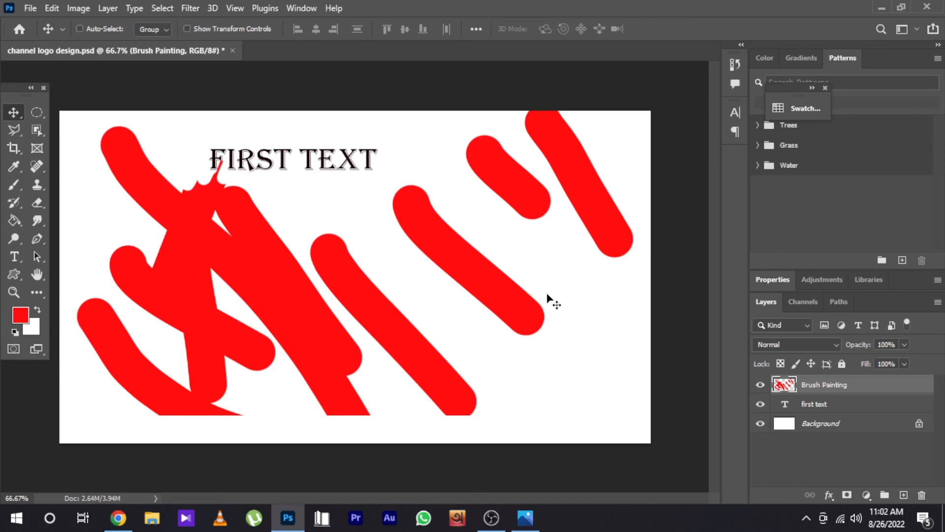
Step: Minimize Photoshop and close the downloaded logo sheet image to get back to the desktop
{"action": "left_click", "coordinate": [889, 10]}
{"action": "left_click", "coordinate": [877, 8]}
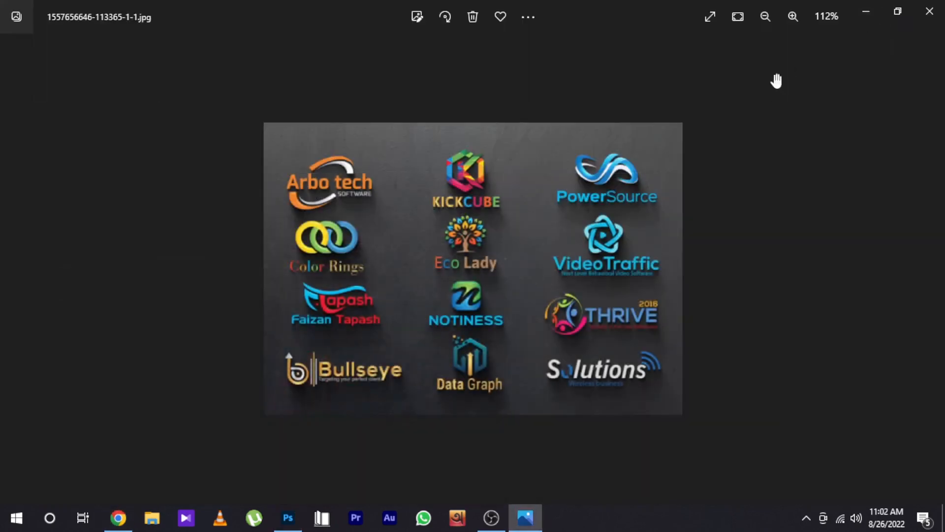
{"action": "left_click", "coordinate": [930, 9]}
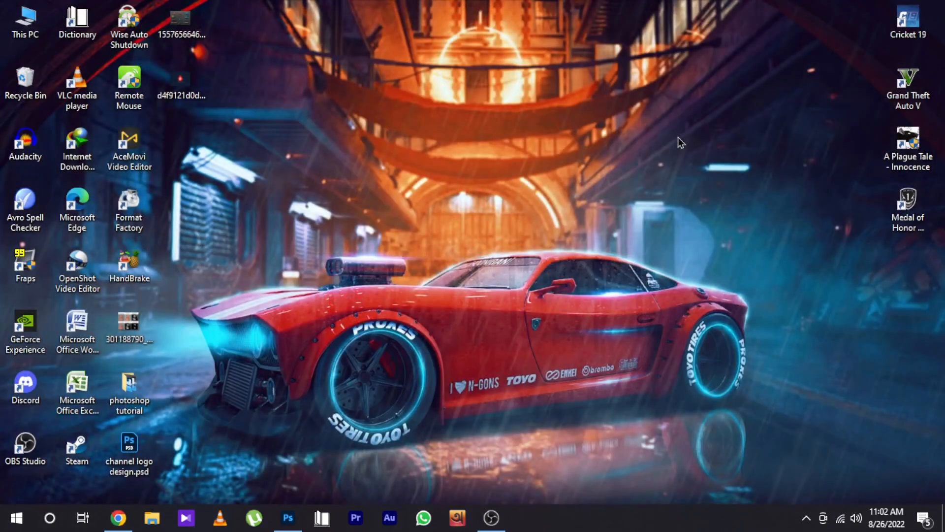